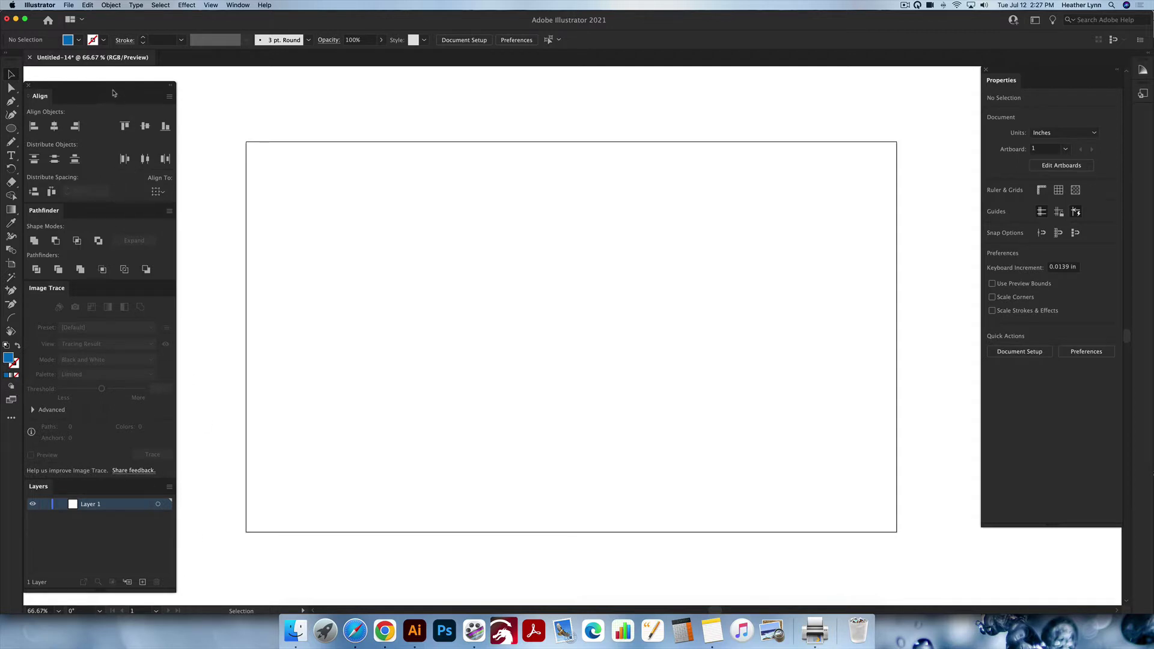
Pull the Pathfinder panel out of the Align group onto the canvas as a floating panel
left_click_drag(116, 91, 67, 98)
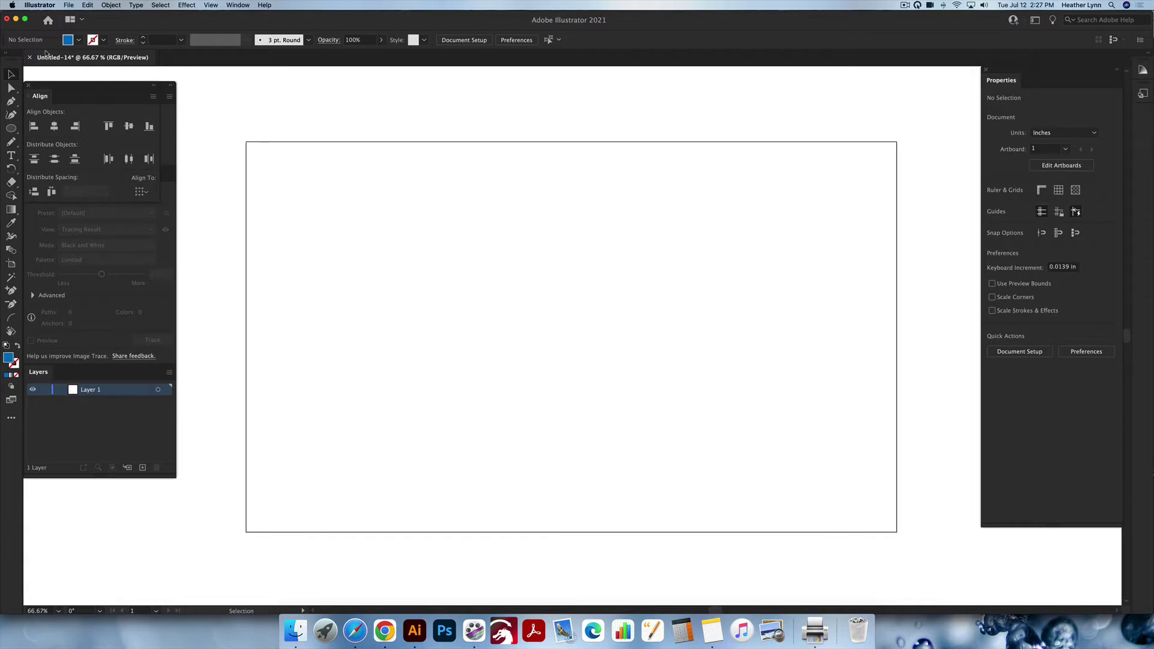
mouse_move(53, 88)
left_mouse_down()
mouse_move(44, 104)
mouse_move(32, 93)
left_mouse_up()
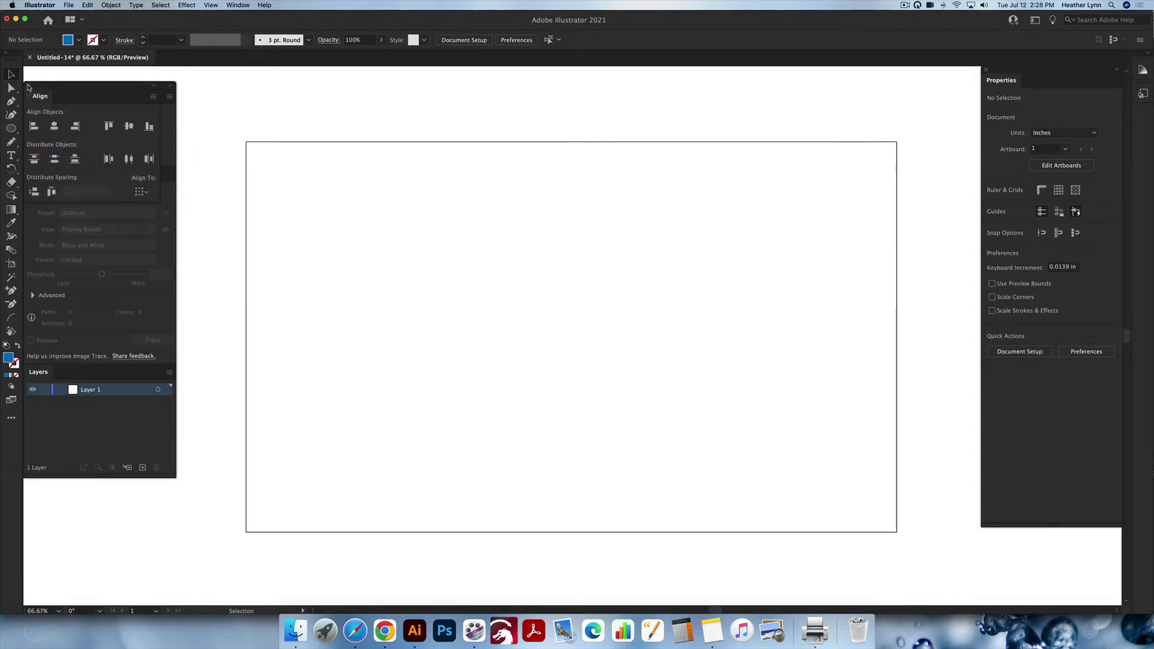
mouse_move(38, 101)
left_mouse_down()
mouse_move(90, 102)
mouse_move(69, 100)
mouse_move(132, 150)
mouse_move(883, 76)
mouse_move(918, 88)
mouse_move(928, 78)
mouse_move(727, 94)
mouse_move(246, 94)
mouse_move(292, 93)
left_mouse_up()
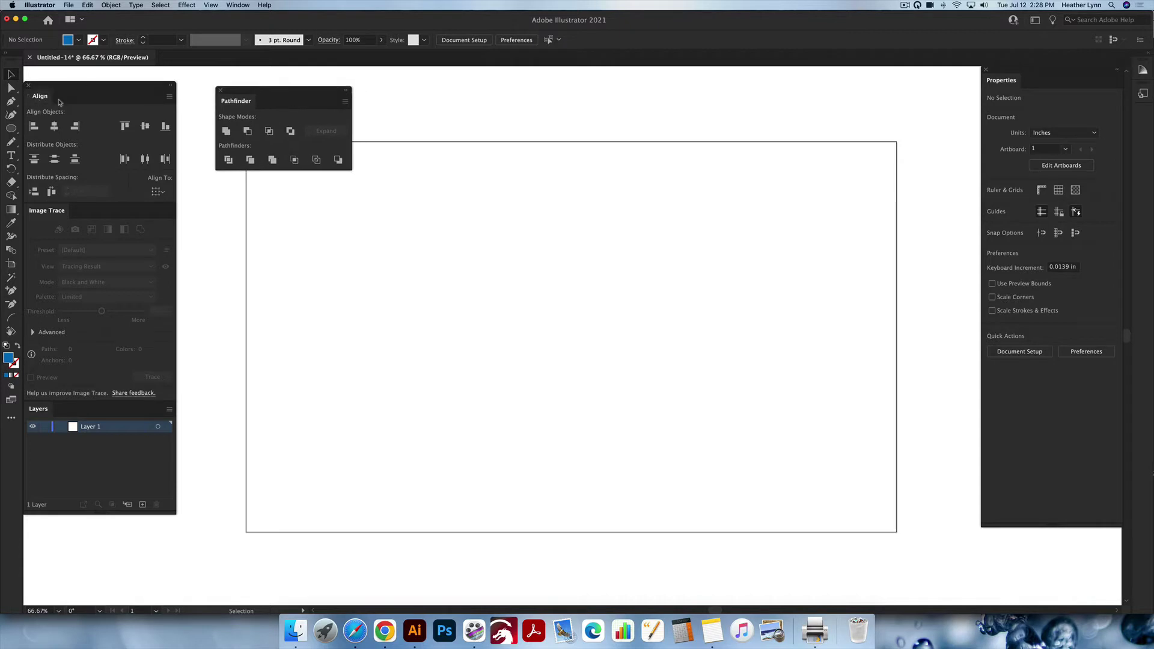
Float Align, Image Trace and Layers as separate panels and reposition the floating Pathfinder panel
left_click_drag(40, 96, 243, 216)
left_click_drag(55, 100, 500, 220)
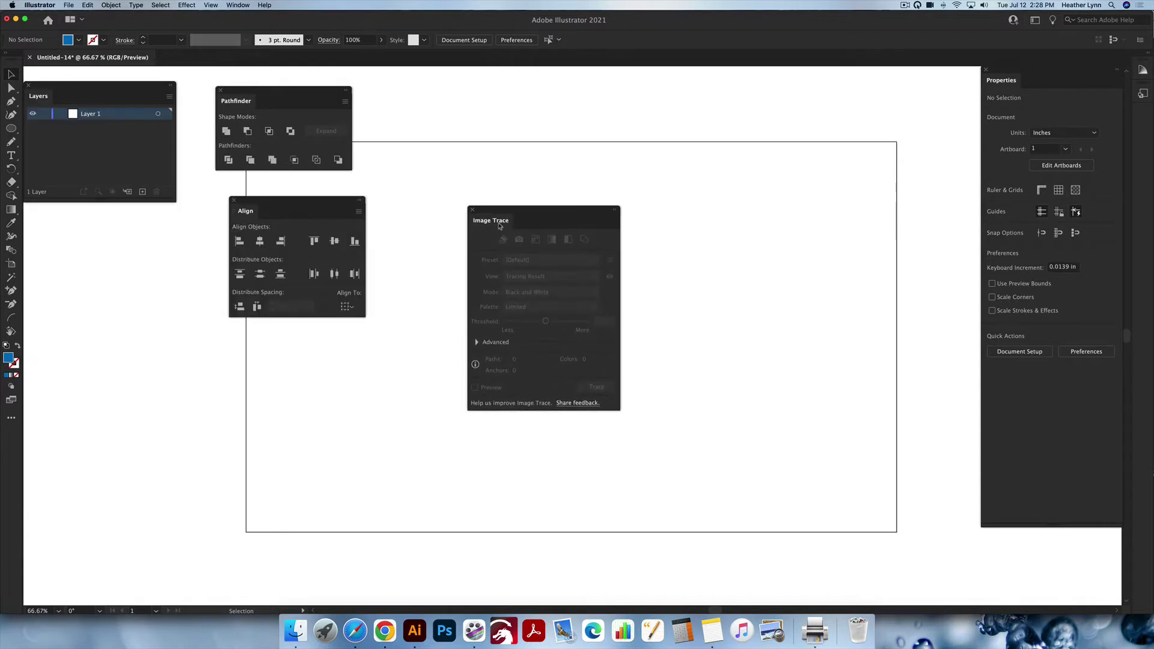
left_click_drag(65, 98, 661, 124)
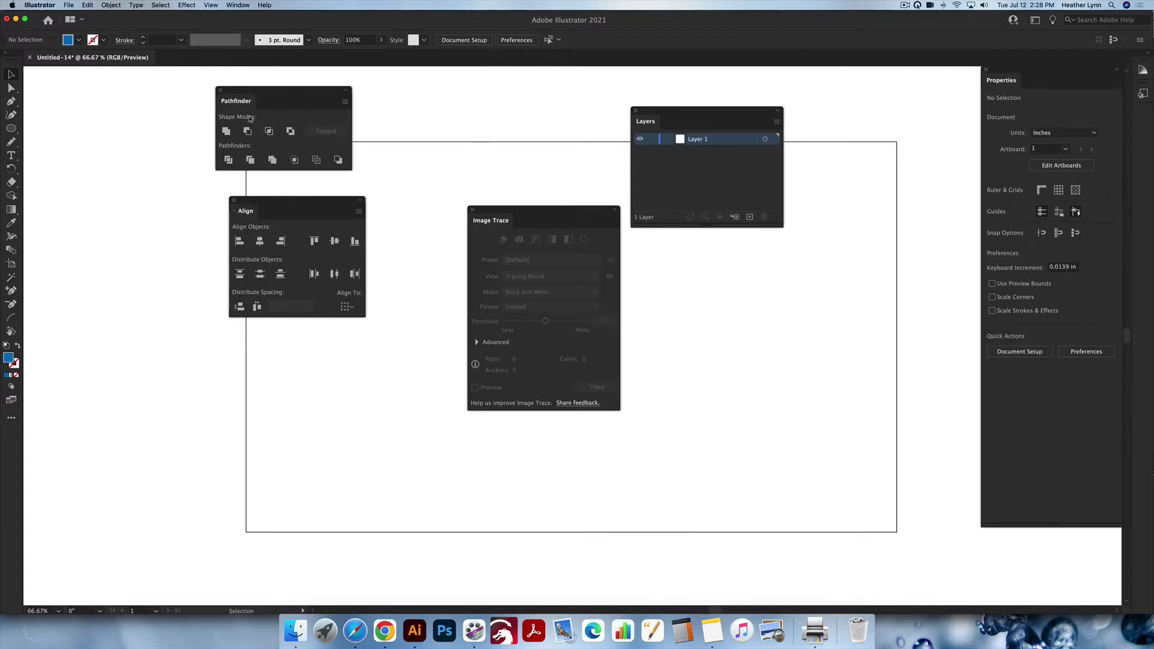
left_click_drag(243, 115, 321, 105)
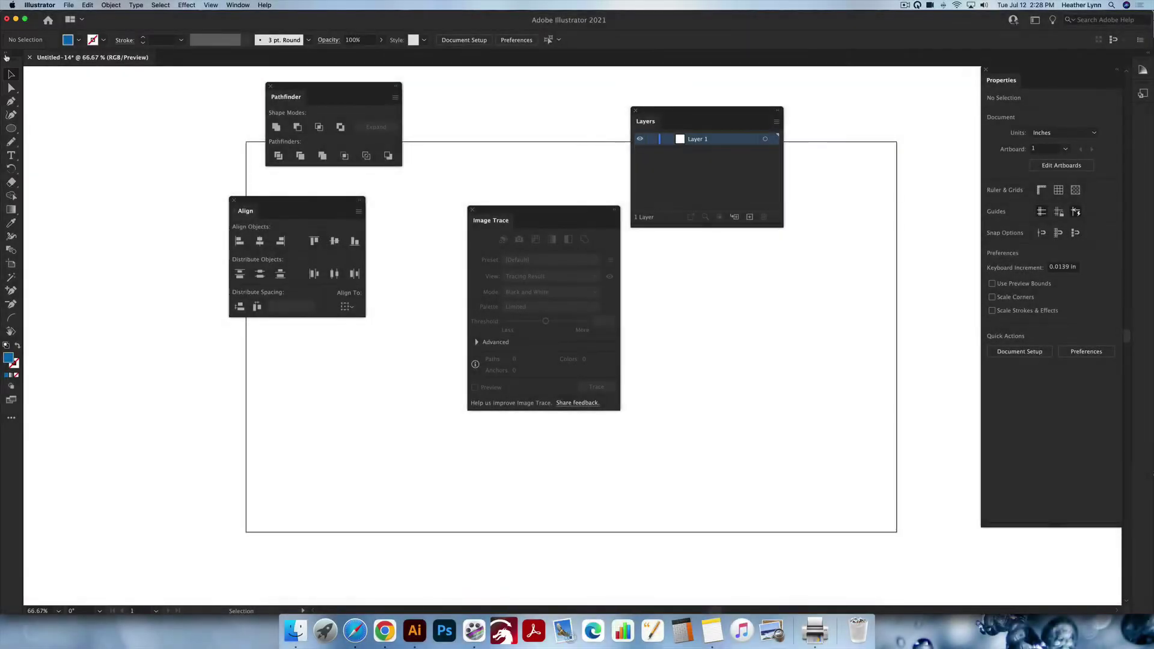
left_click(6, 55)
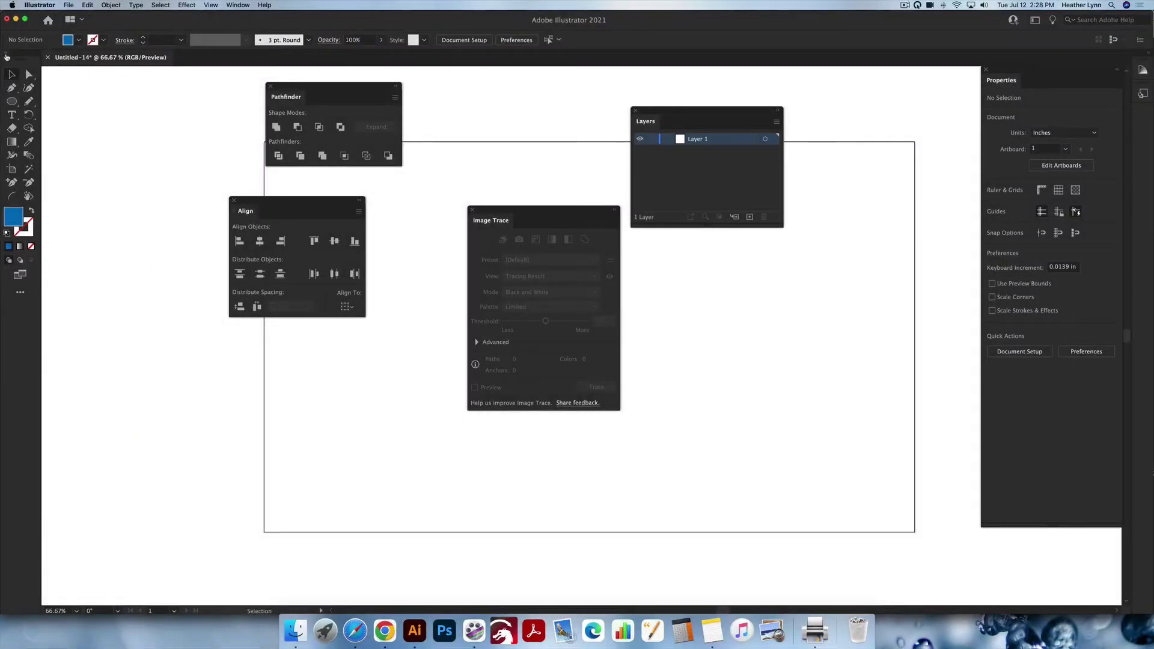
left_click(8, 55)
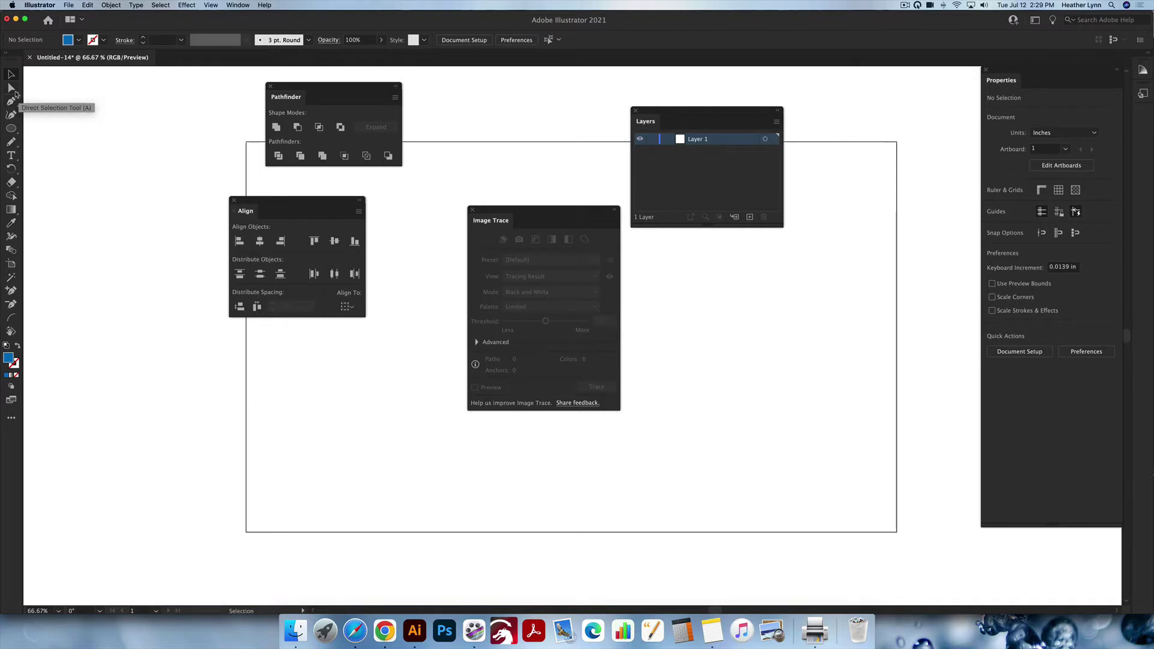
Try the Group Selection tool from the selection flyout, then return to the Direct Selection tool
left_click(16, 93)
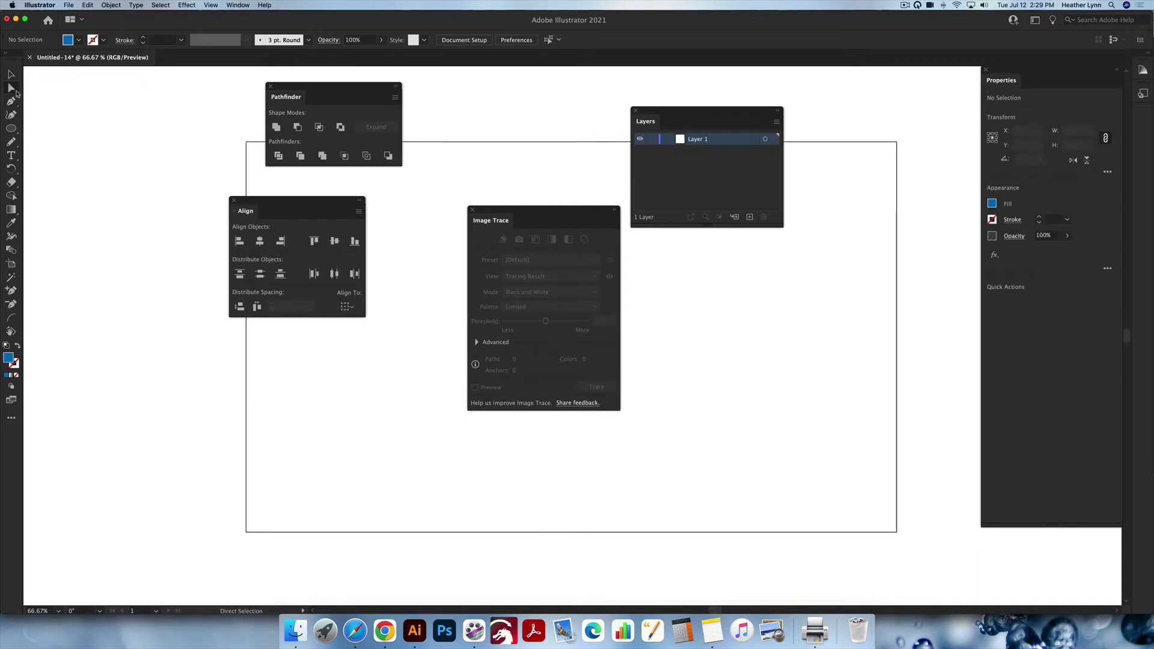
left_click(16, 93)
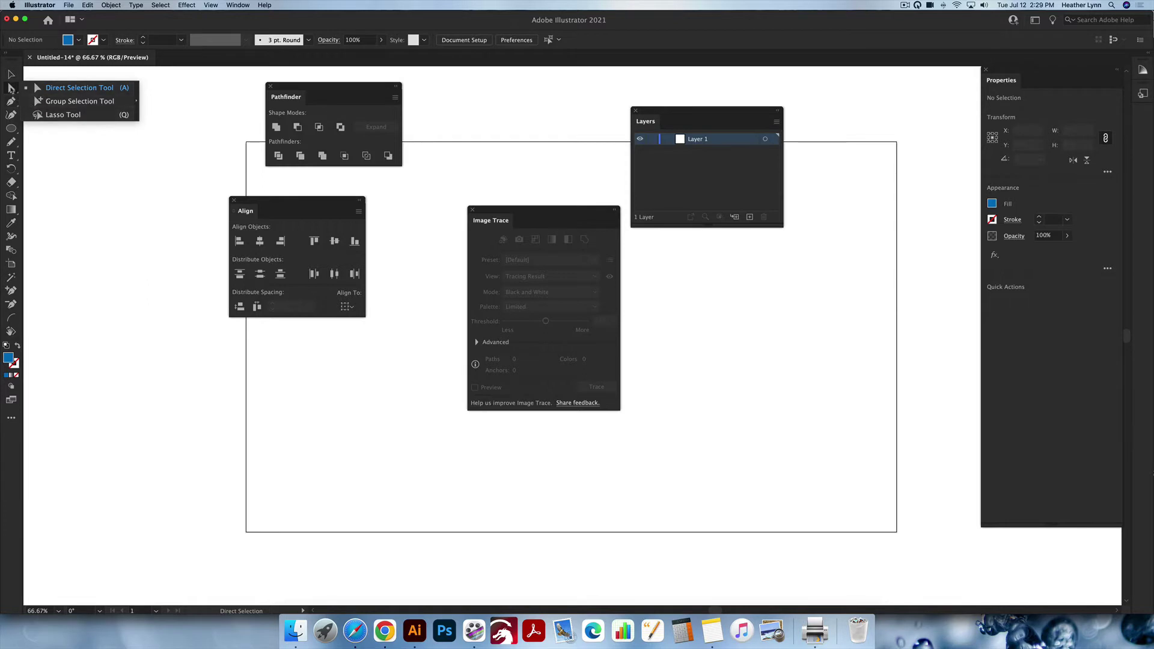
left_click(77, 102)
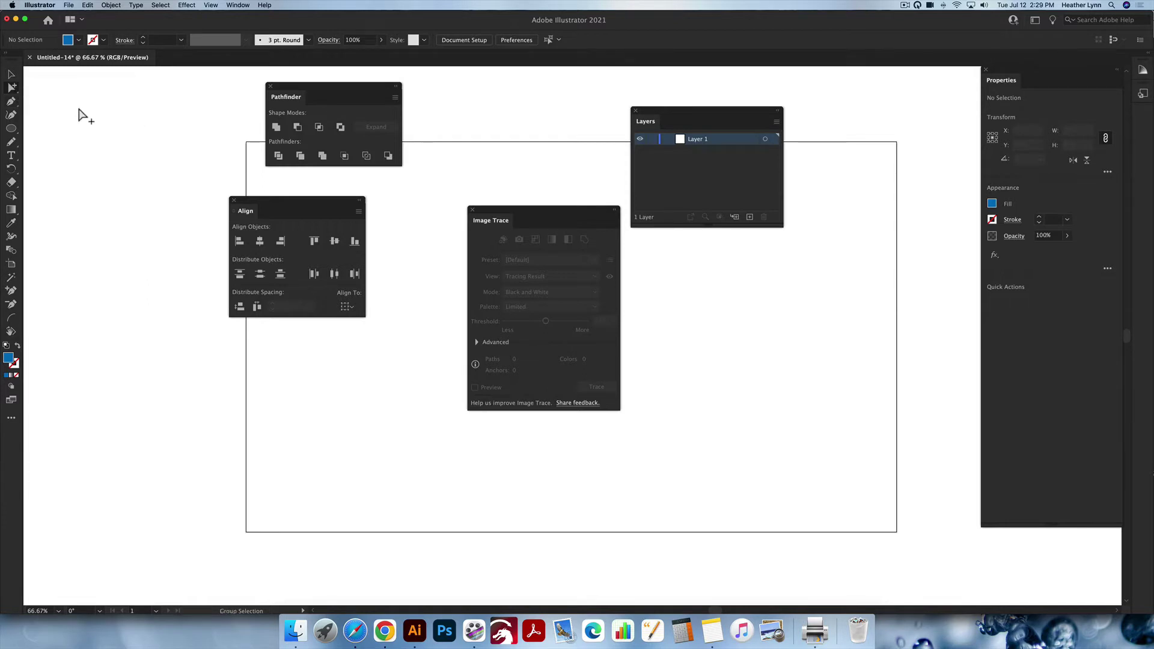
left_click(13, 90)
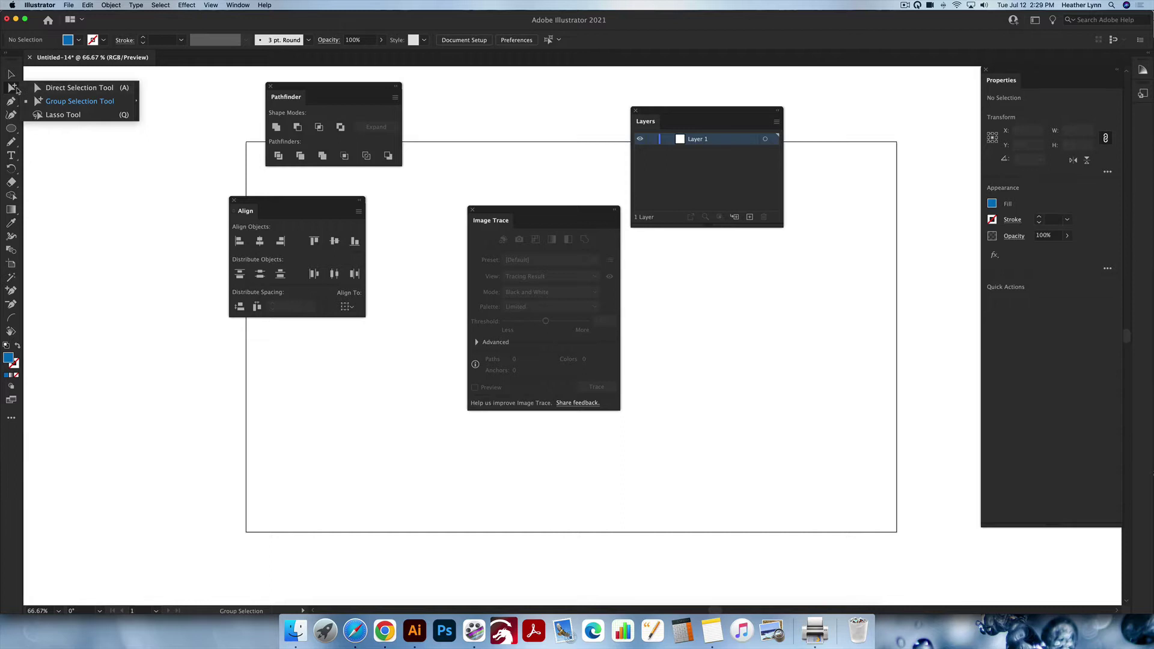
left_click(72, 88)
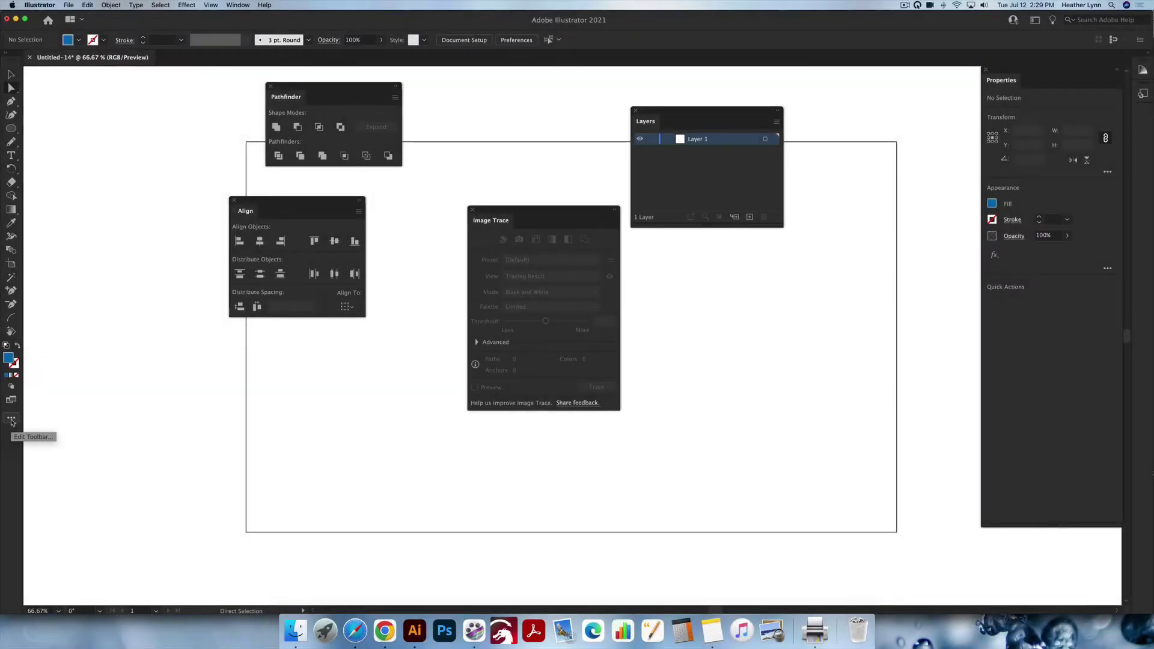
left_click(12, 424)
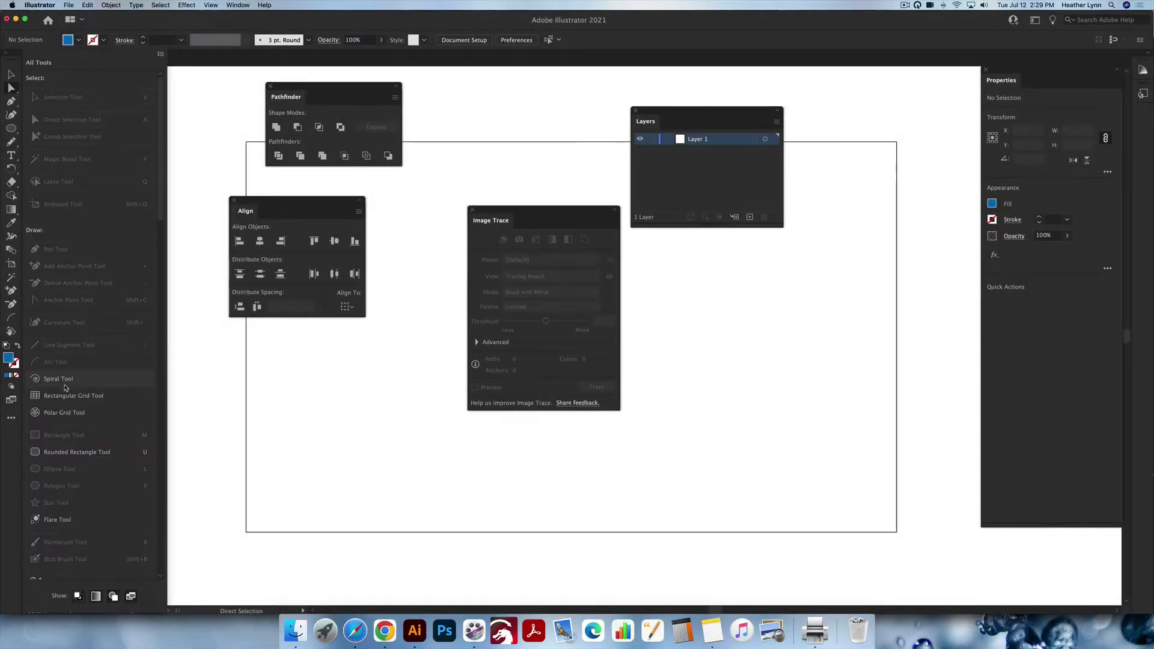
scroll(99, 340, "down", 10)
scroll(99, 340, "up", 10)
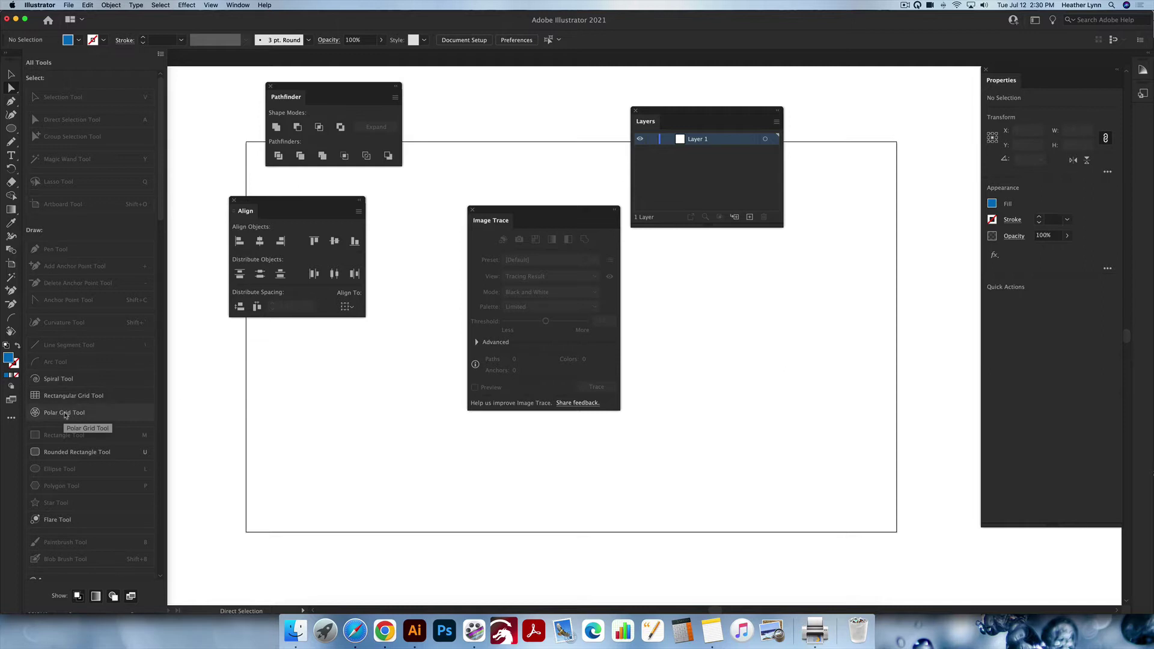
mouse_move(66, 416)
left_mouse_down()
mouse_move(25, 301)
mouse_move(25, 184)
left_mouse_up()
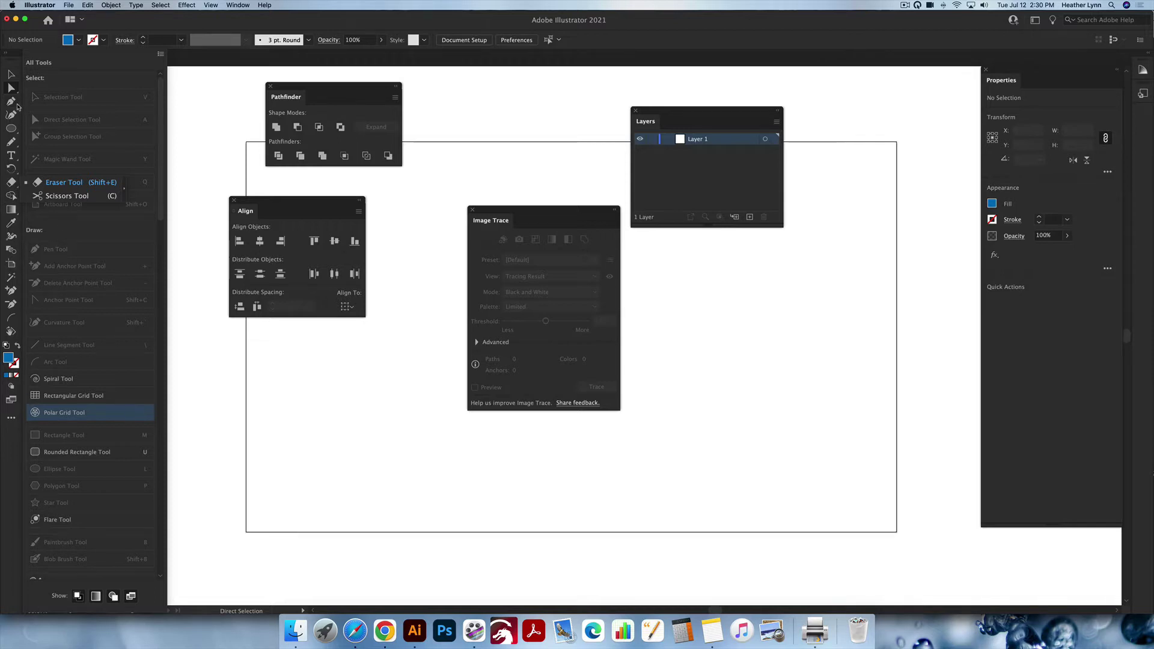
mouse_move(19, 112)
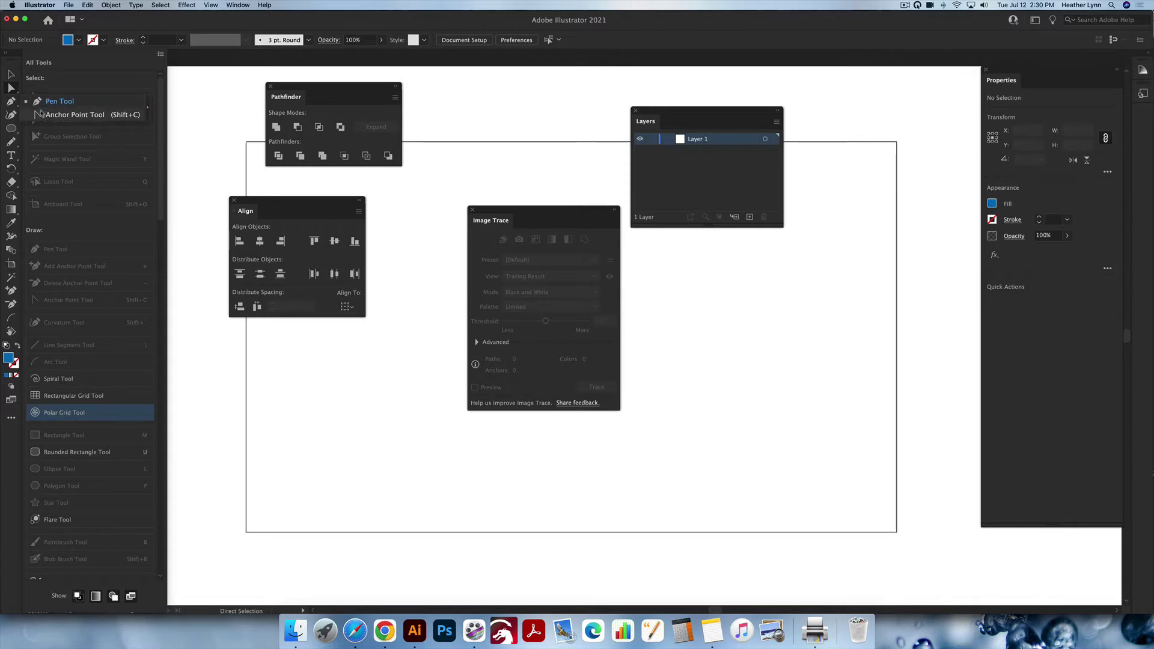
left_click(12, 420)
left_click(12, 421)
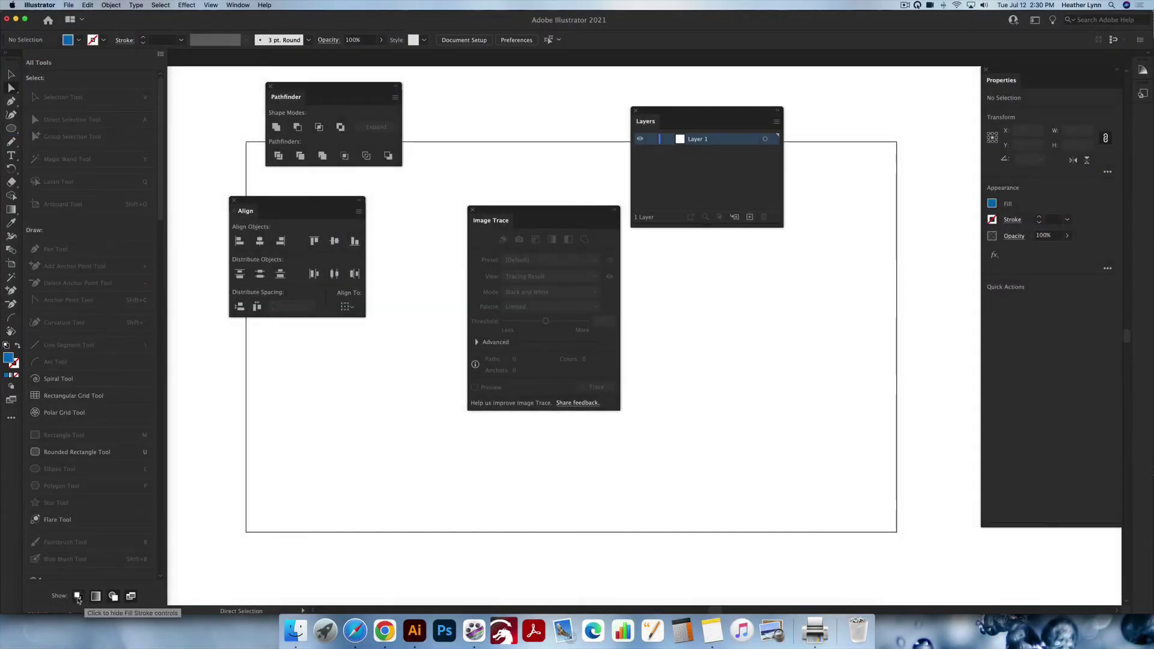
left_click(77, 596)
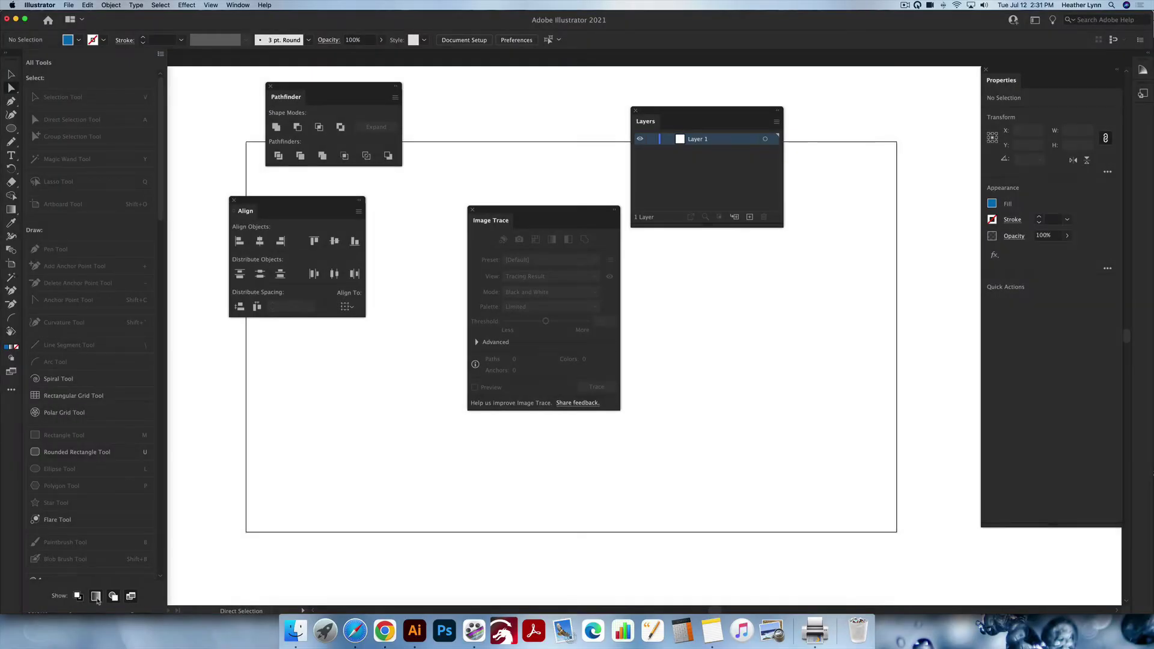
left_click(96, 597)
left_click(96, 596)
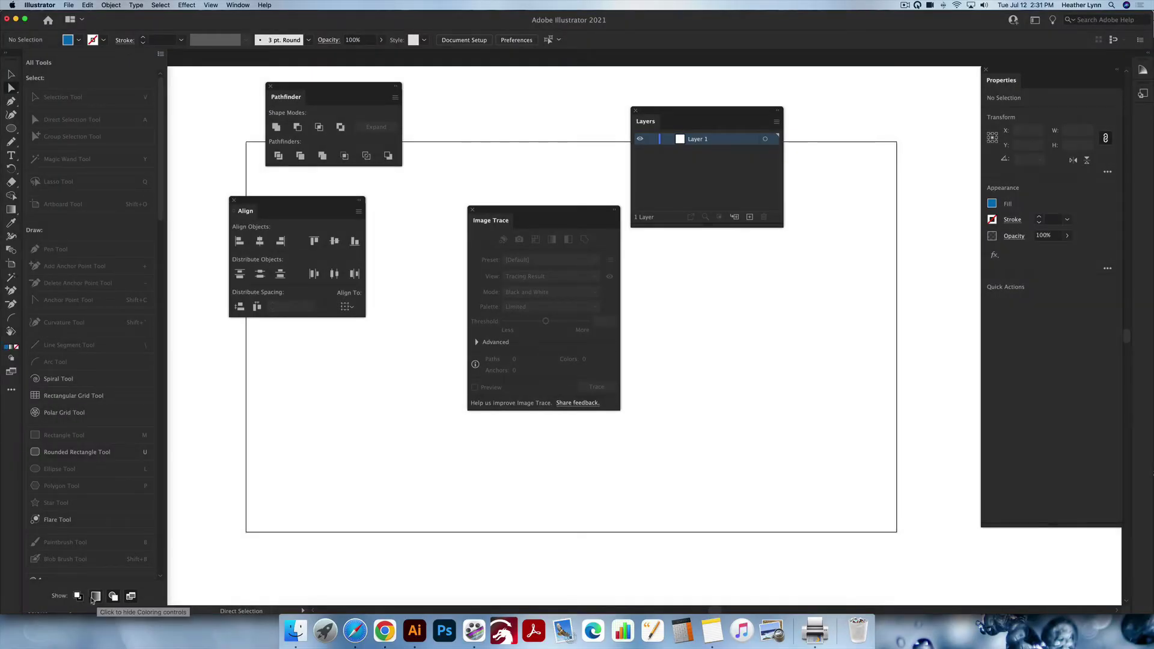
left_click(79, 596)
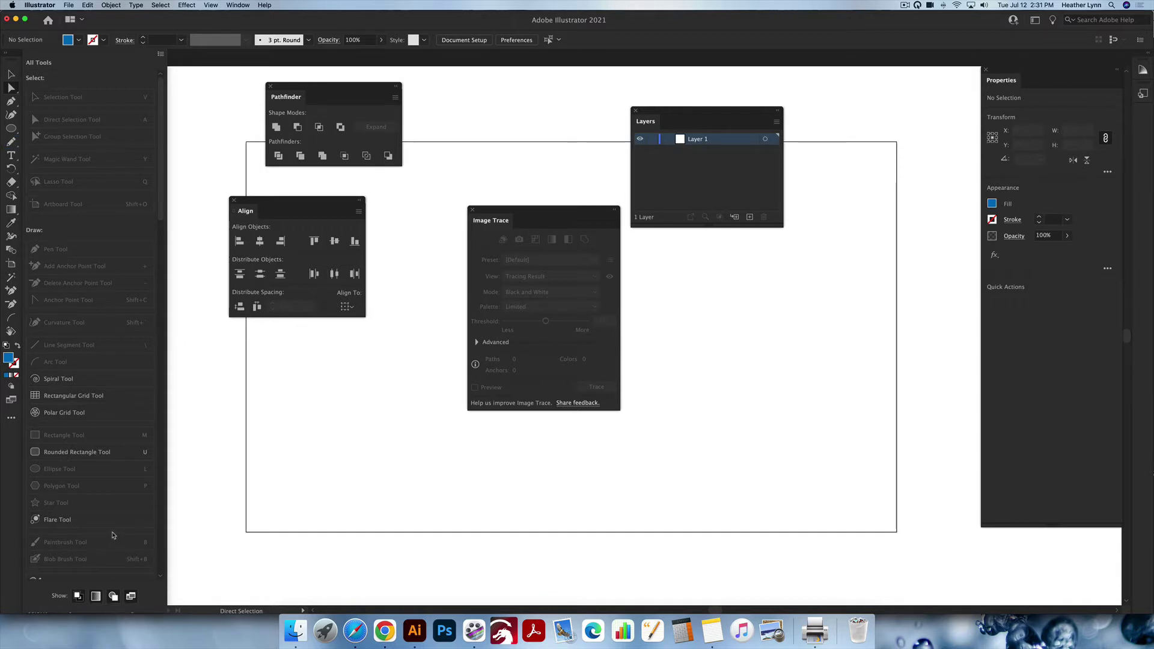
key("l")
left_click(11, 417)
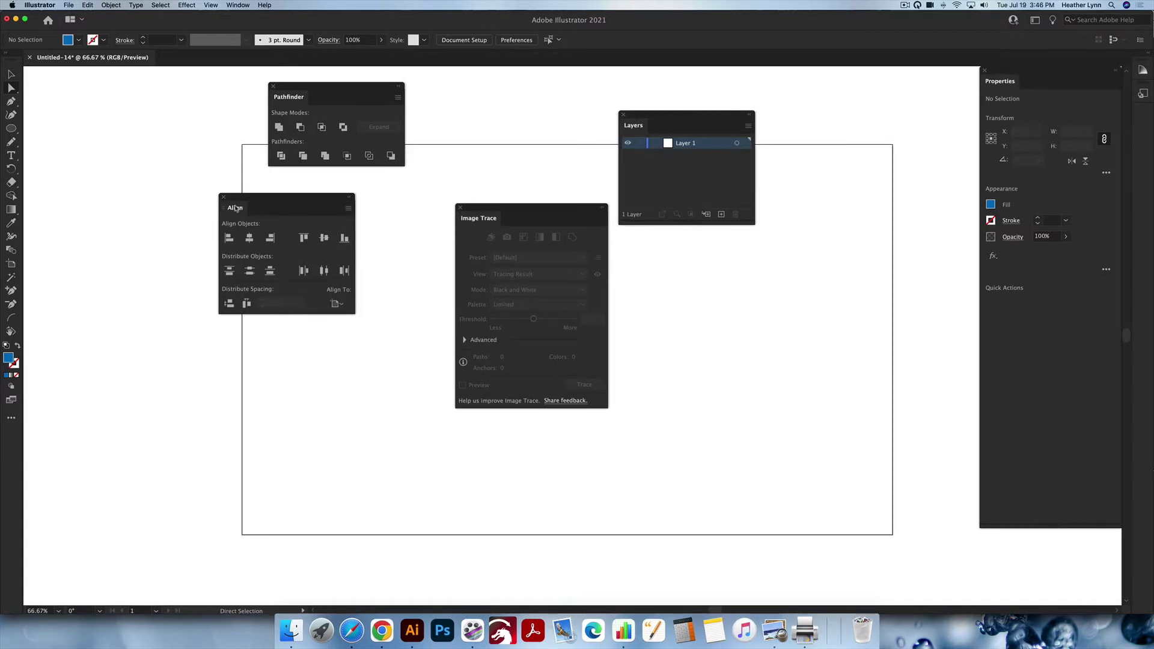
Dock the Align panel at the left edge and stack Pathfinder directly beneath it
left_click_drag(233, 209, 38, 103)
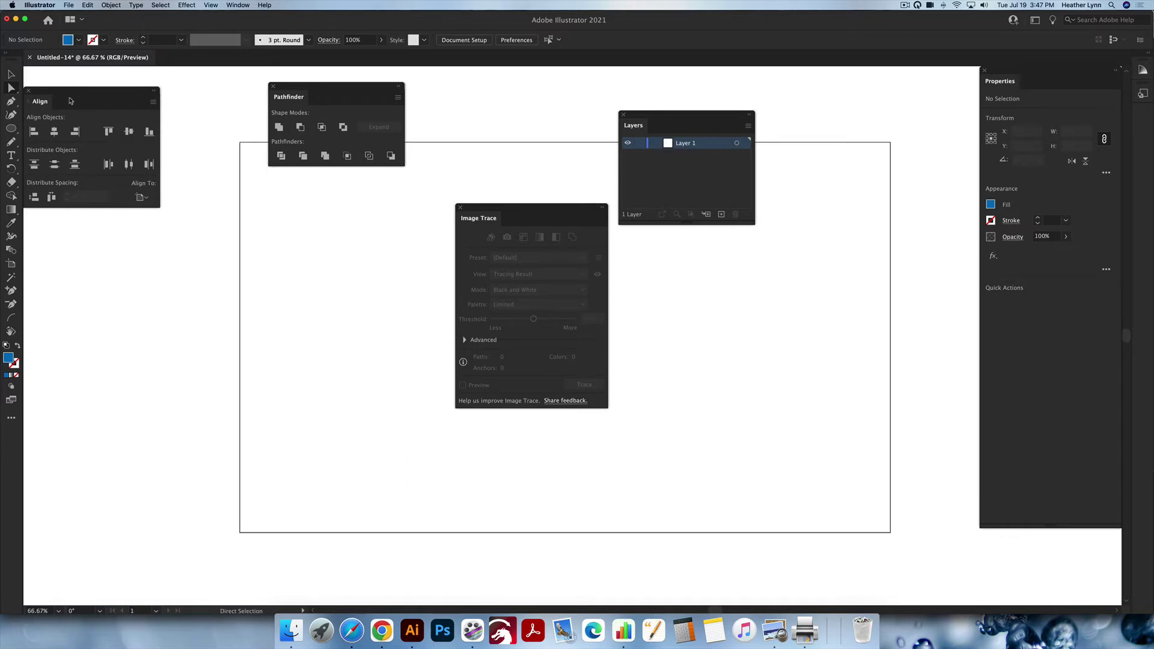
mouse_move(71, 95)
left_mouse_down()
mouse_move(71, 76)
mouse_move(71, 99)
left_mouse_up()
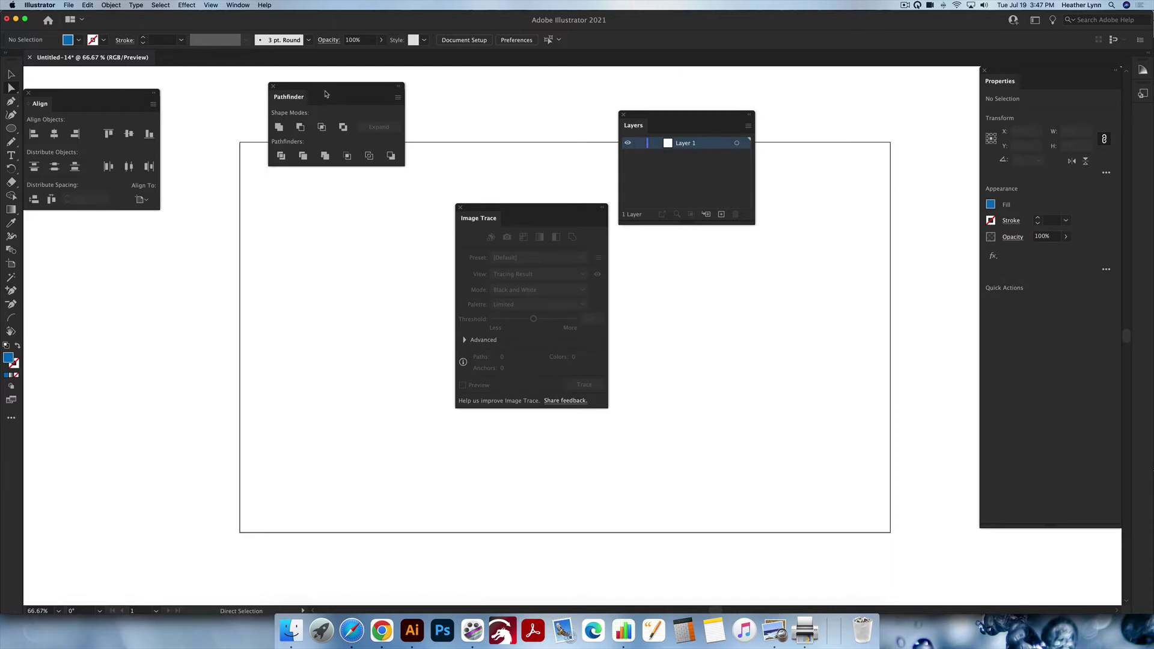
left_click_drag(326, 92, 58, 209)
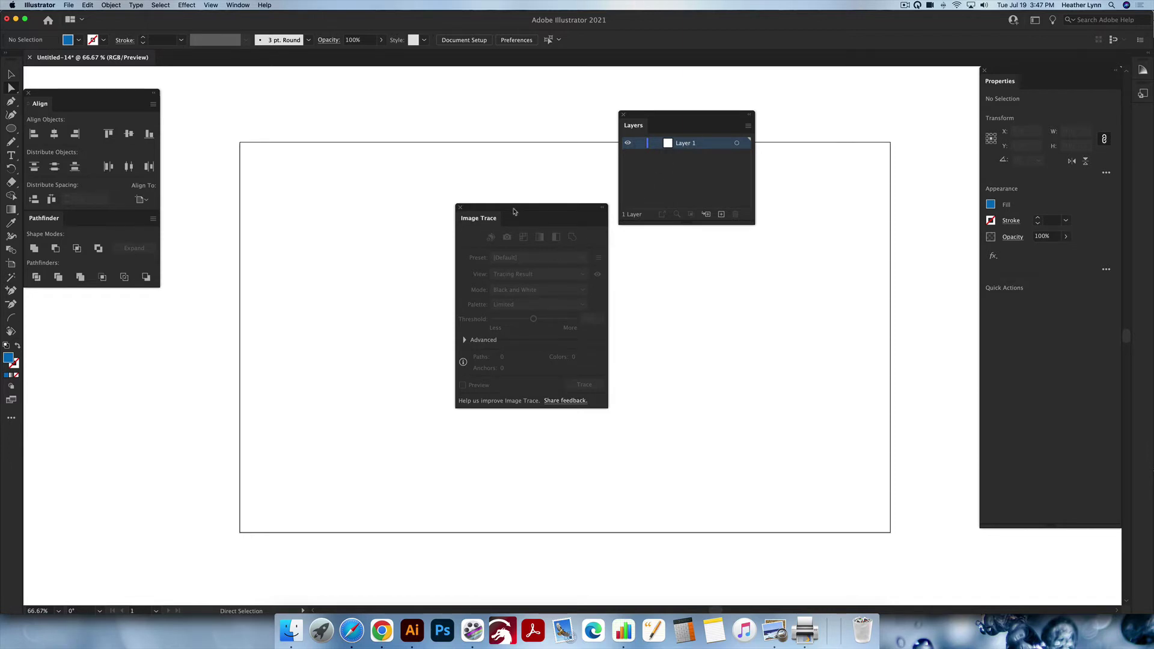
Dock Image Trace under Pathfinder, tab Layers beside it, and show the Image Trace options
mouse_move(514, 211)
left_mouse_down()
mouse_move(391, 262)
mouse_move(195, 288)
mouse_move(77, 289)
left_mouse_up()
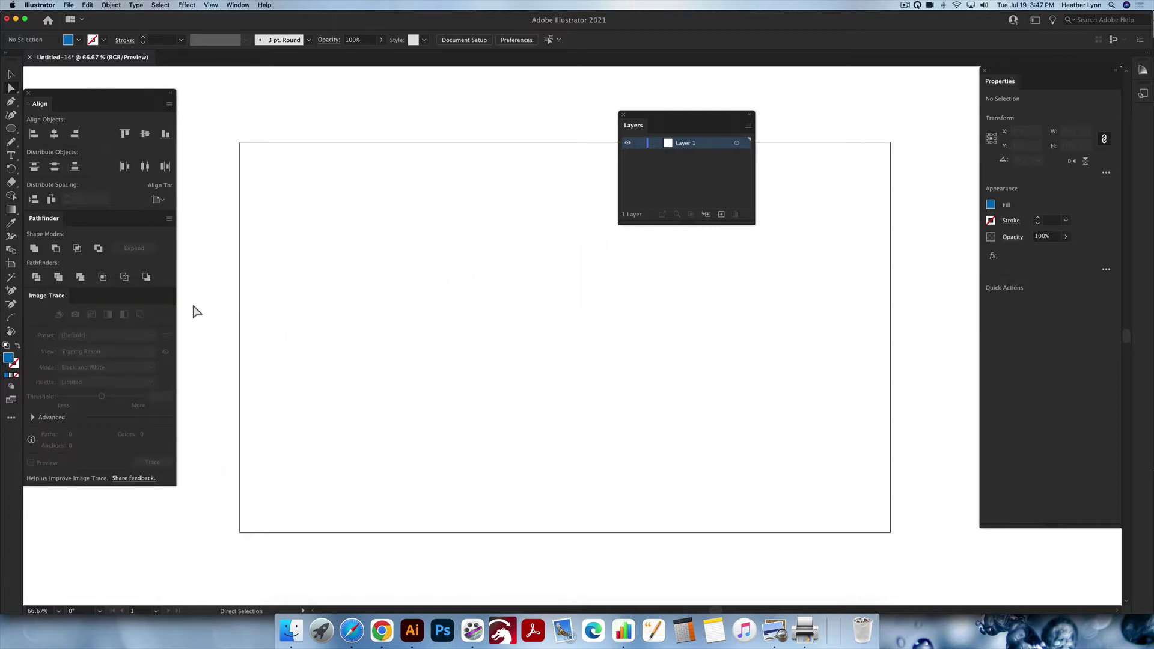
mouse_move(637, 128)
left_mouse_down()
mouse_move(357, 311)
mouse_move(95, 308)
mouse_move(77, 294)
left_mouse_up()
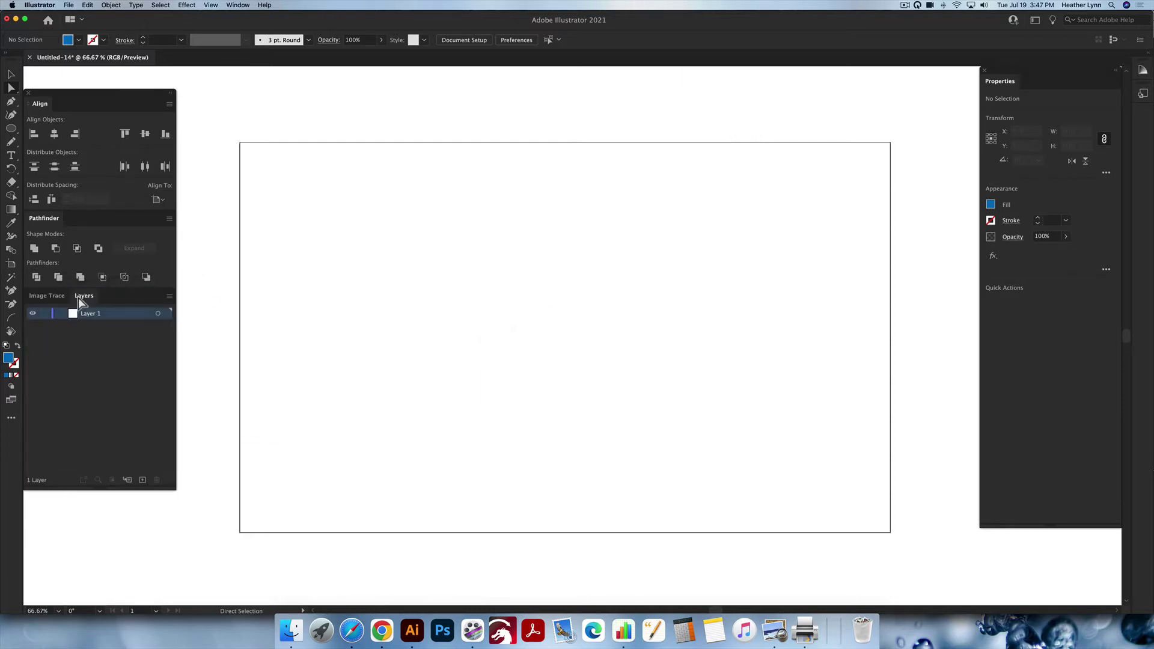
left_click(60, 297)
left_click(84, 295)
left_click(59, 297)
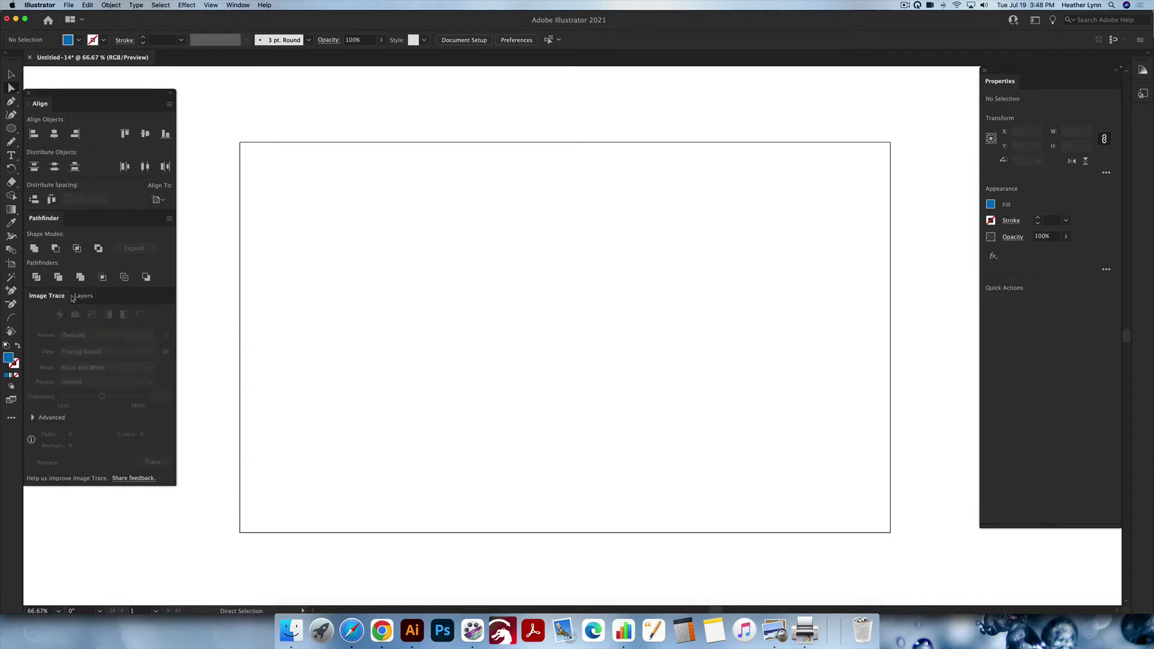
left_click(87, 297)
mouse_move(87, 296)
left_mouse_down()
mouse_move(141, 421)
mouse_move(59, 462)
mouse_move(130, 392)
mouse_move(84, 296)
left_mouse_up()
left_click(48, 297)
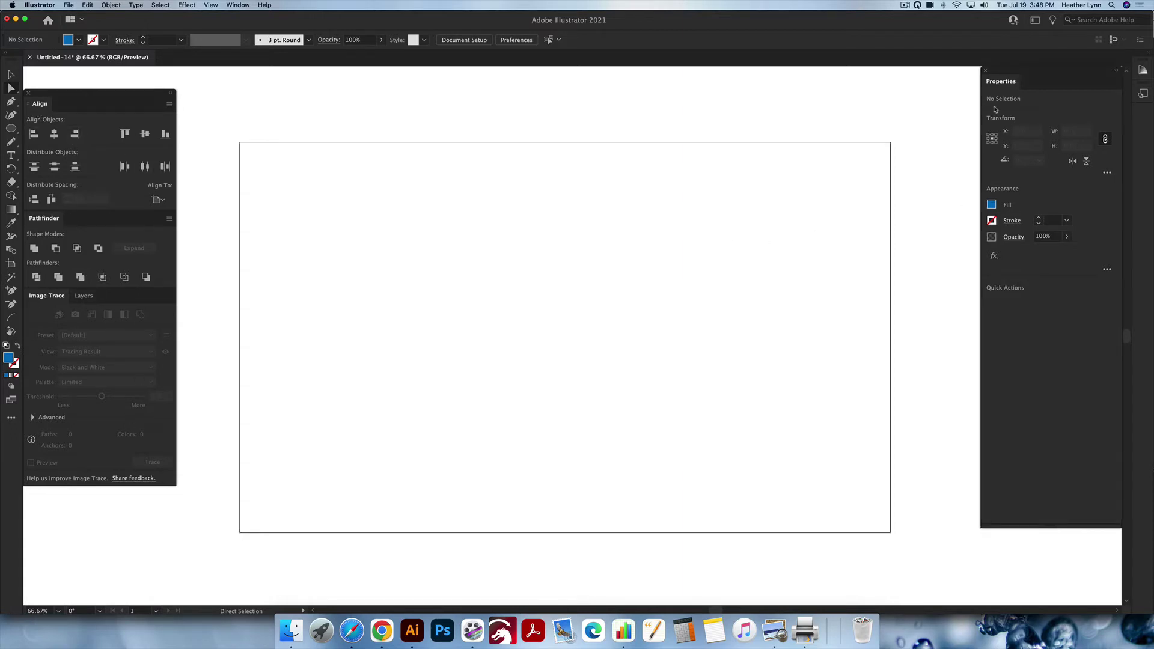
mouse_move(1001, 84)
left_mouse_down()
mouse_move(925, 86)
mouse_move(1000, 87)
left_mouse_up()
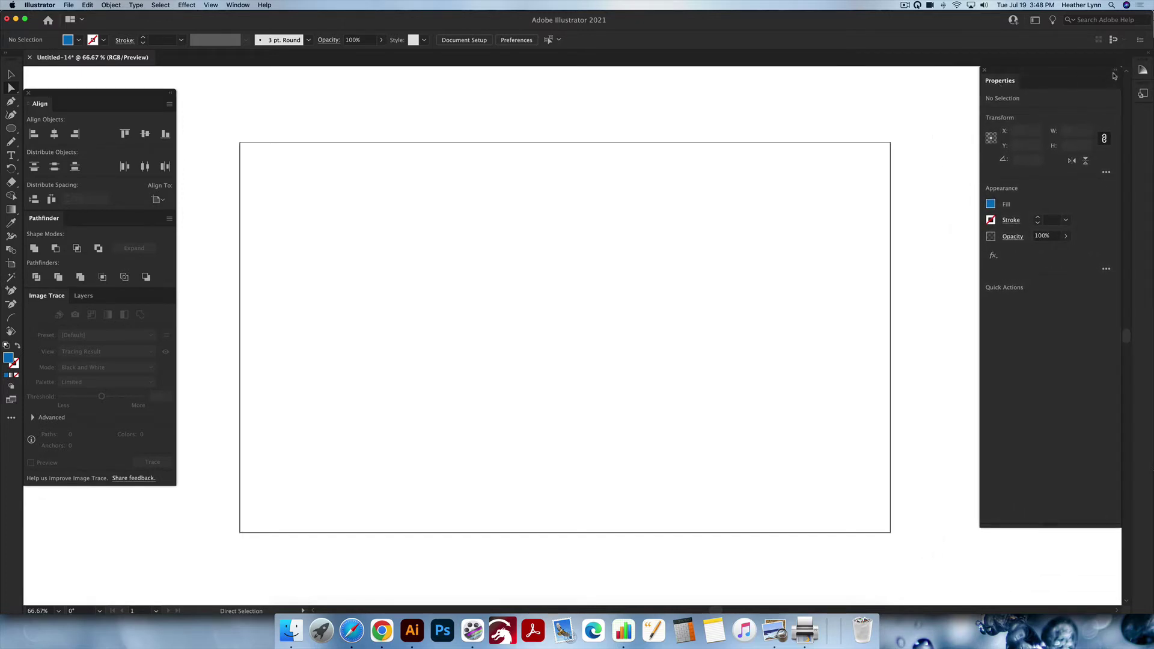
left_click(1117, 73)
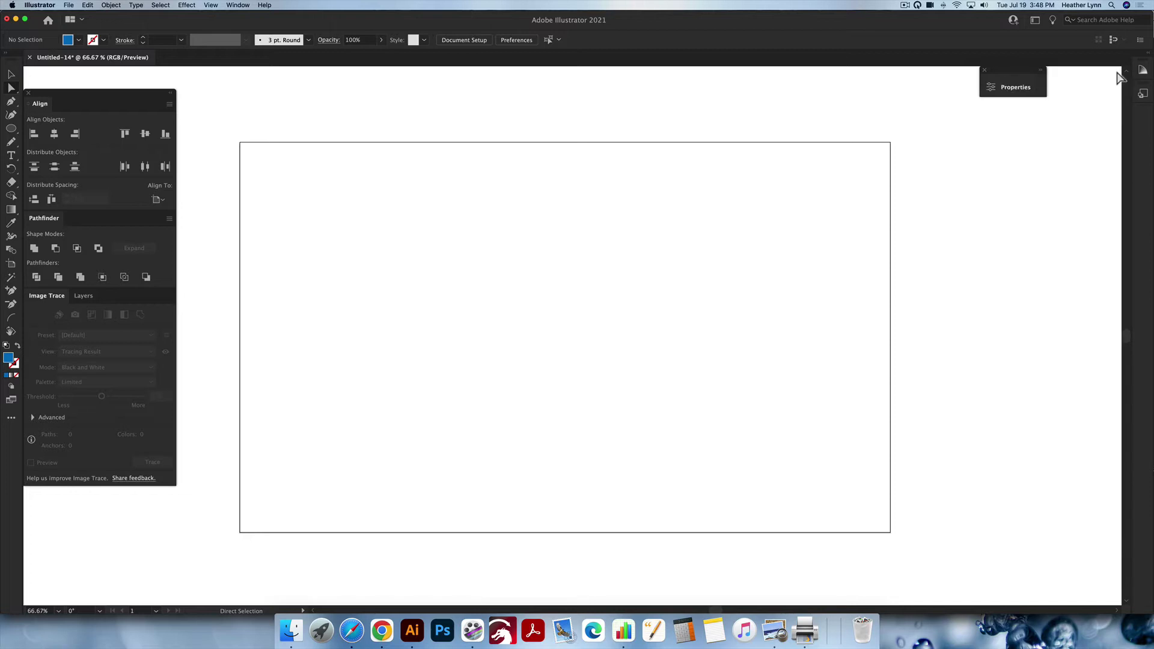
left_click(1041, 72)
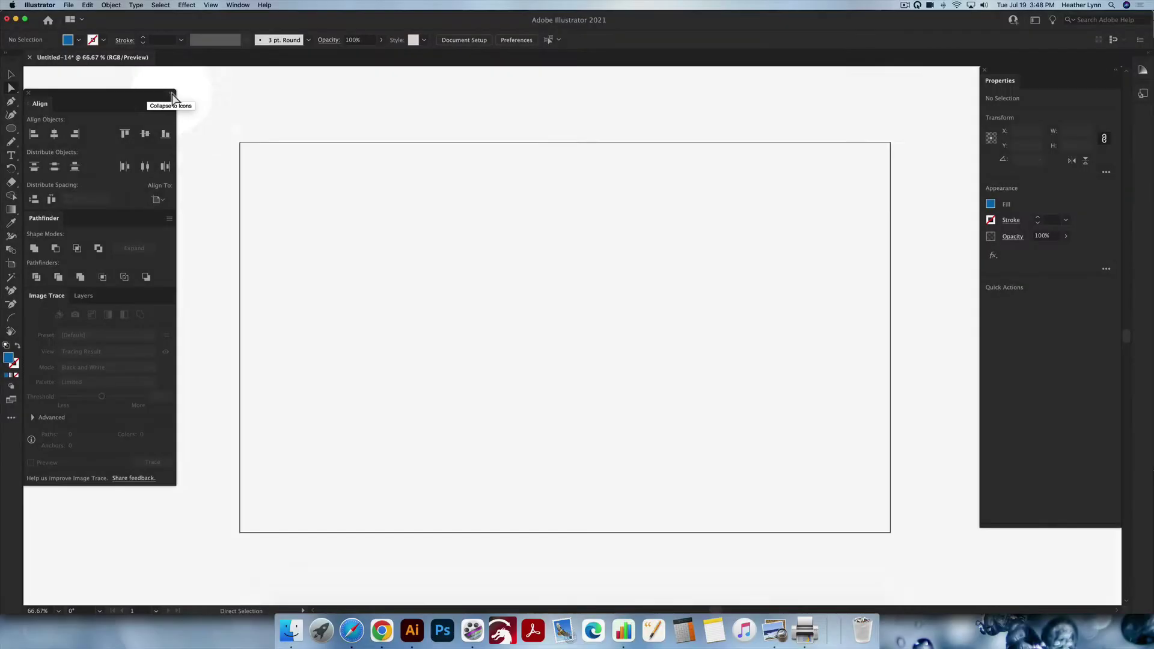
left_click(172, 95)
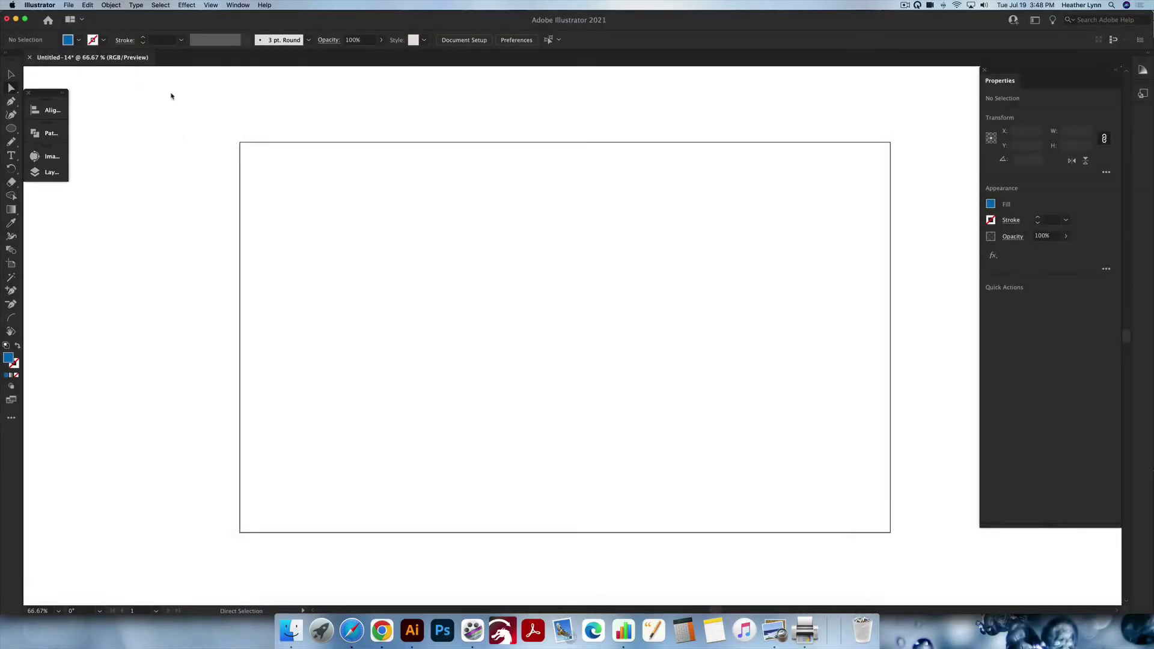
left_click(64, 93)
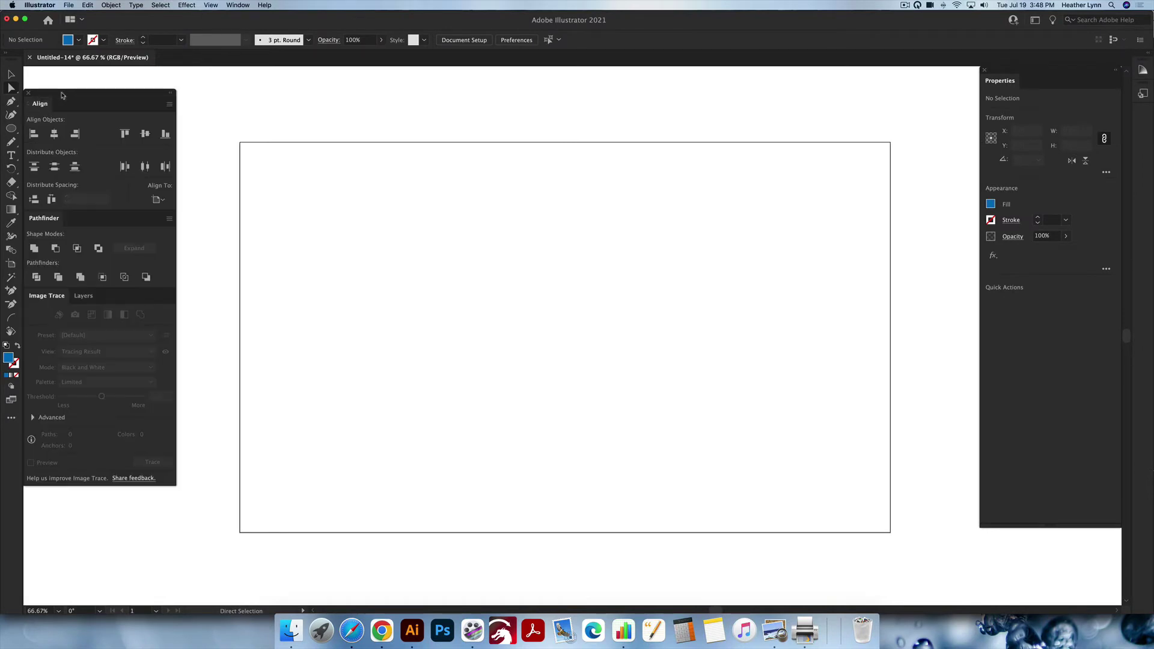
left_click_drag(39, 113, 282, 111)
left_click(397, 96)
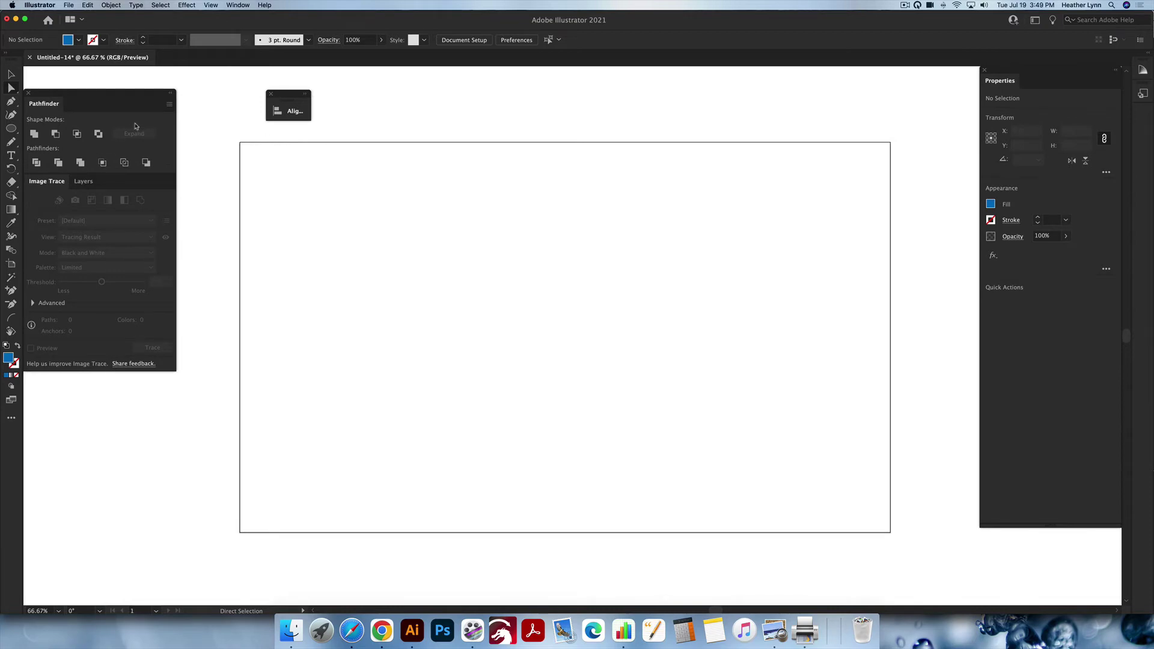
left_click_drag(101, 100, 101, 203)
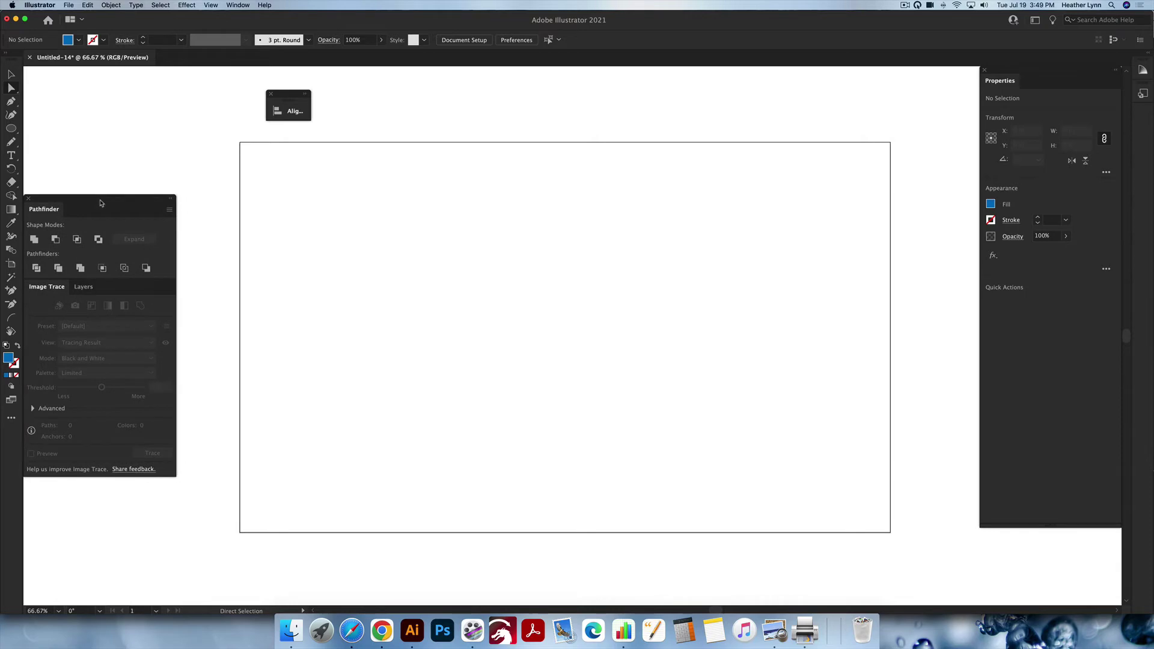
left_click(305, 94)
mouse_move(282, 108)
left_mouse_down()
mouse_move(29, 116)
mouse_move(43, 100)
mouse_move(63, 200)
mouse_move(55, 92)
left_mouse_up()
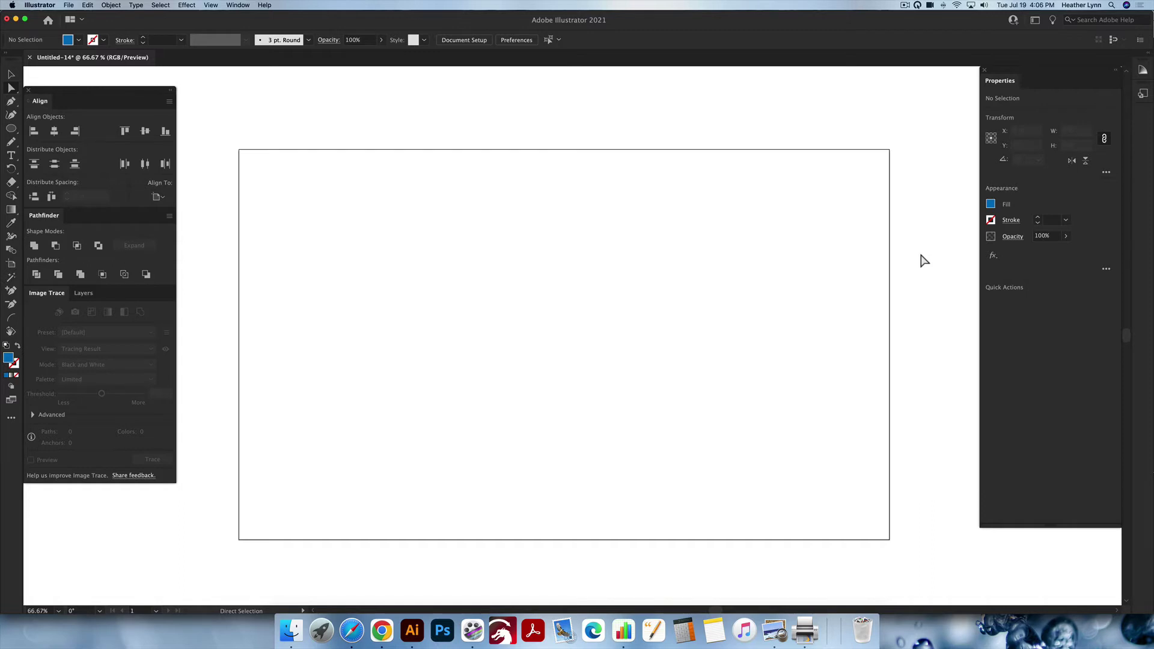
Draw a blue 6.0412 in square near the artboard centre with the Rectangle tool (M)
scroll(924, 261, "left", 1)
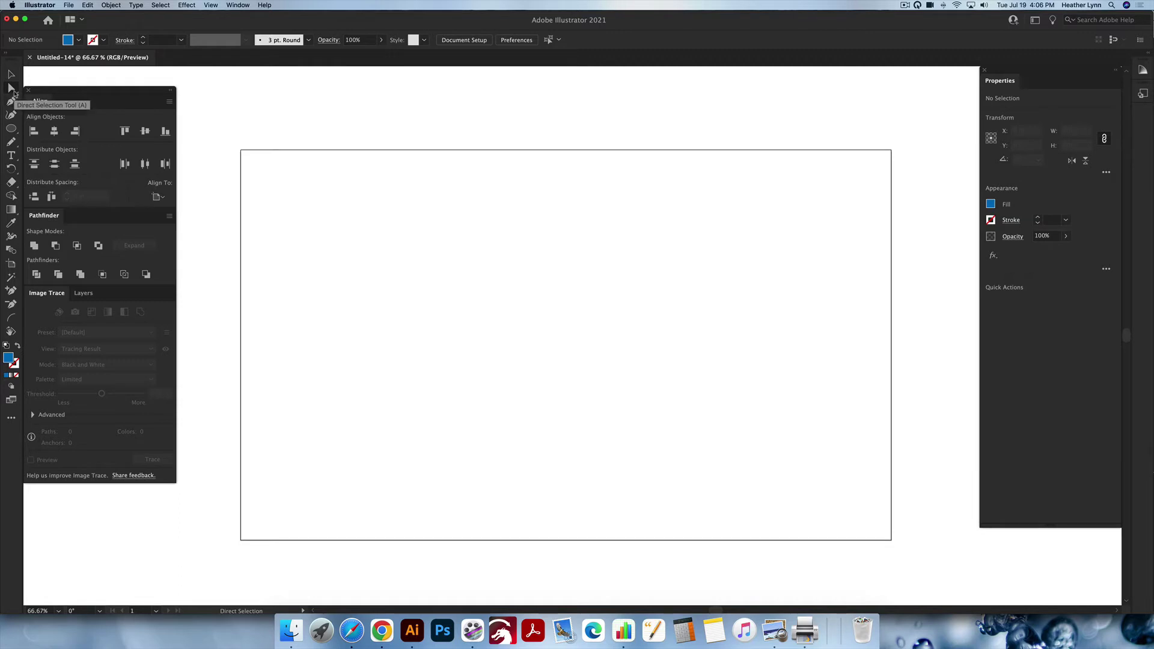
left_click(11, 74)
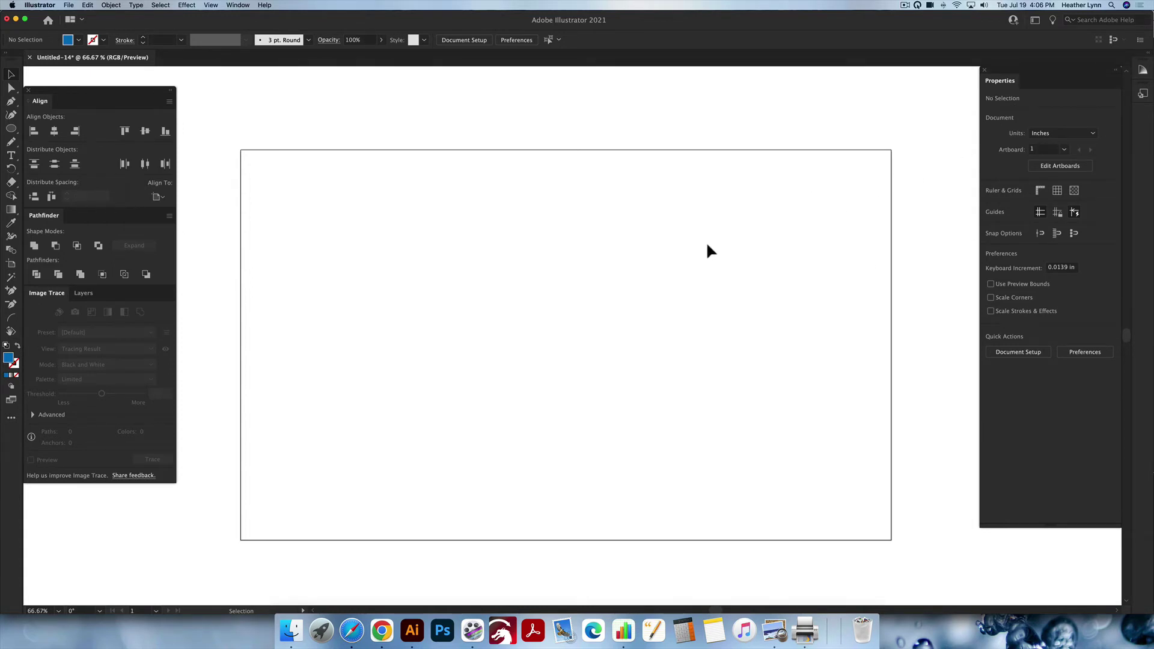
key("m")
left_click_drag(434, 217, 636, 361)
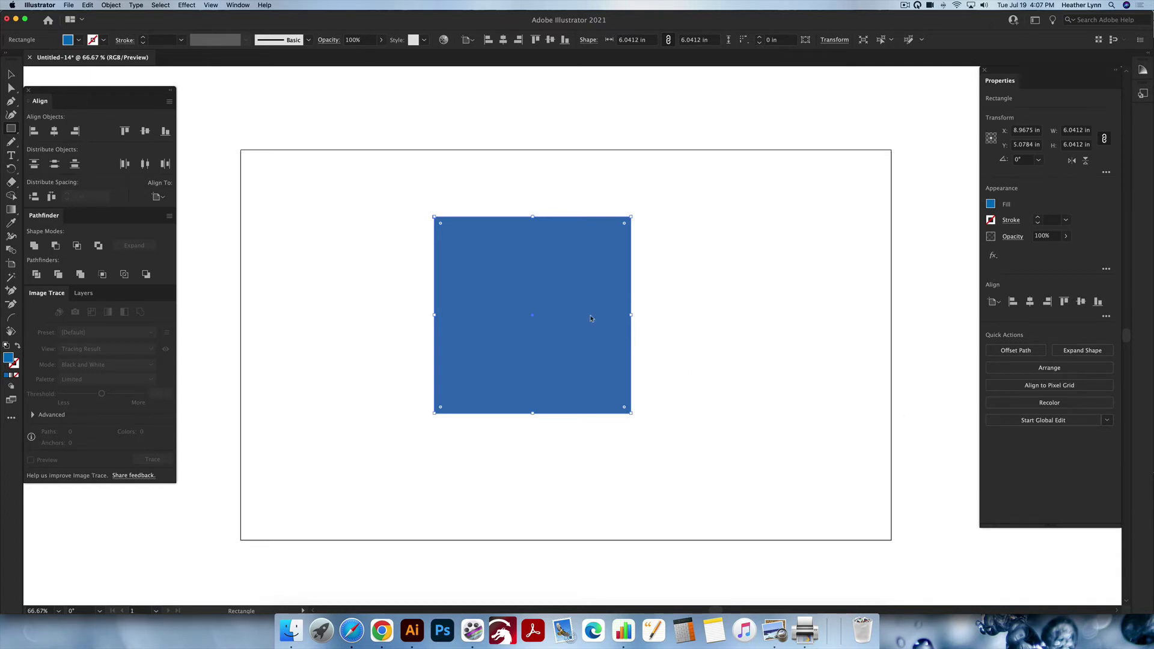
Preview a 0.15 in Offset Path on the square, cancel it, and bring up the Object menu
scroll(591, 319, "right", 1)
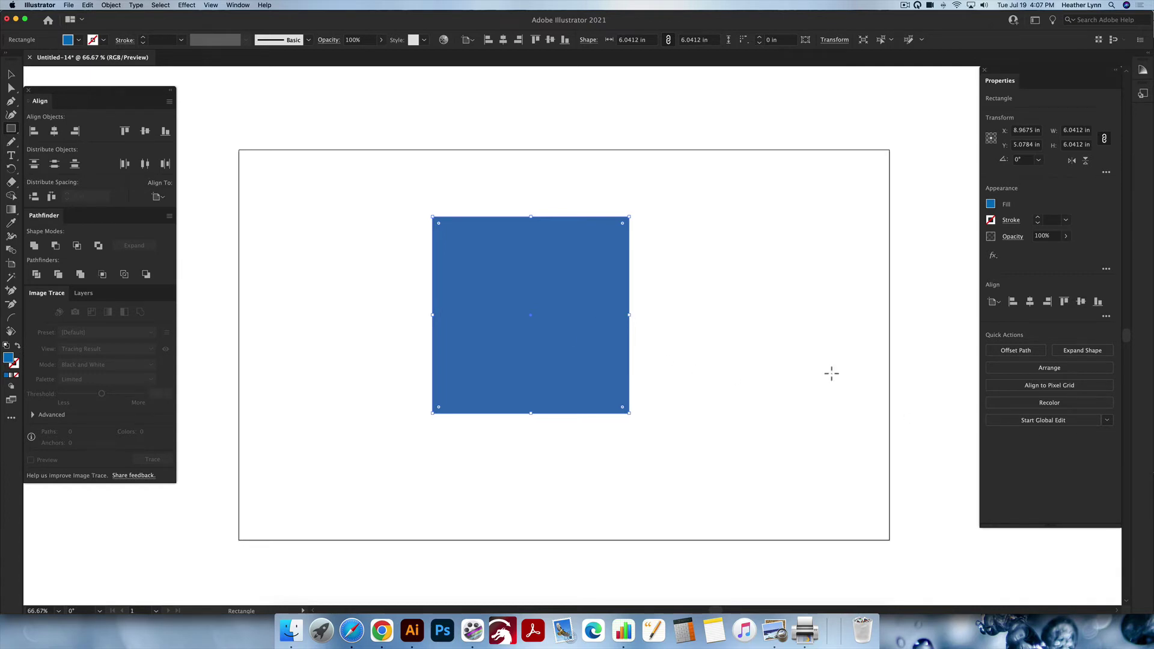
left_click(1014, 351)
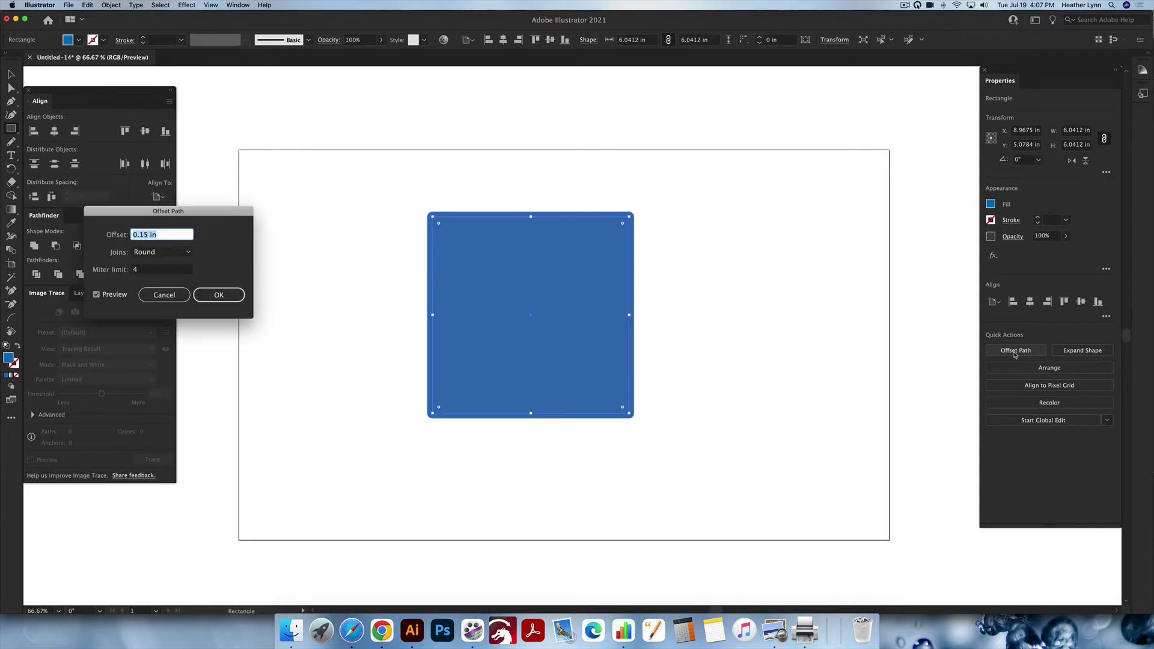
left_click_drag(192, 211, 352, 212)
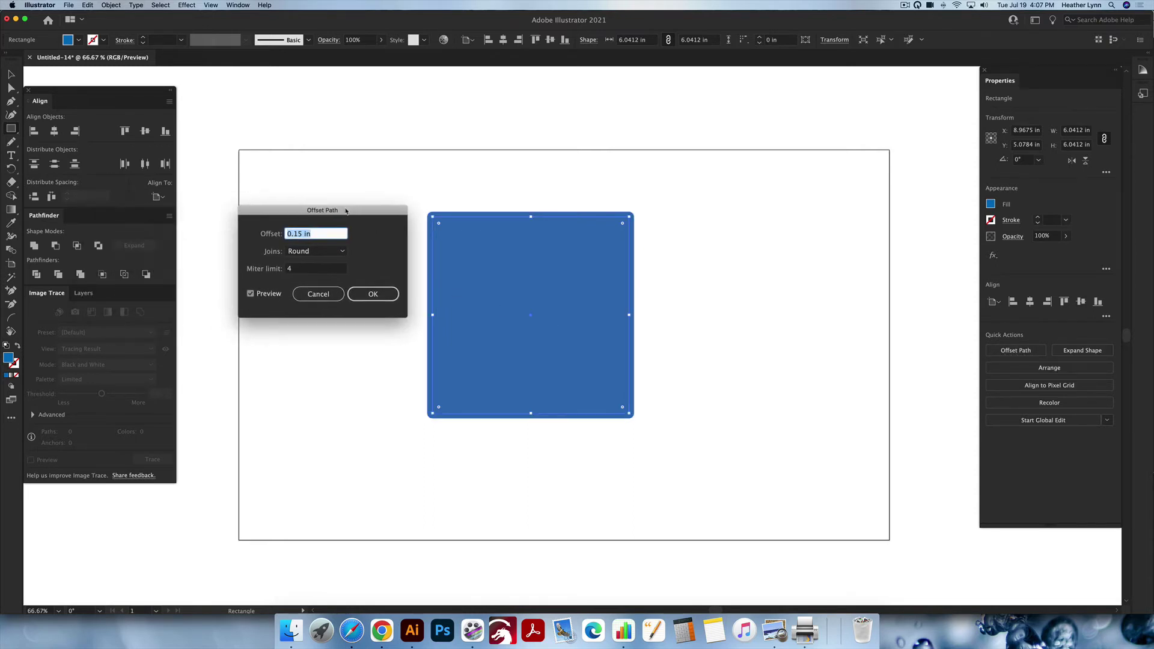
left_click(323, 293)
left_click(112, 6)
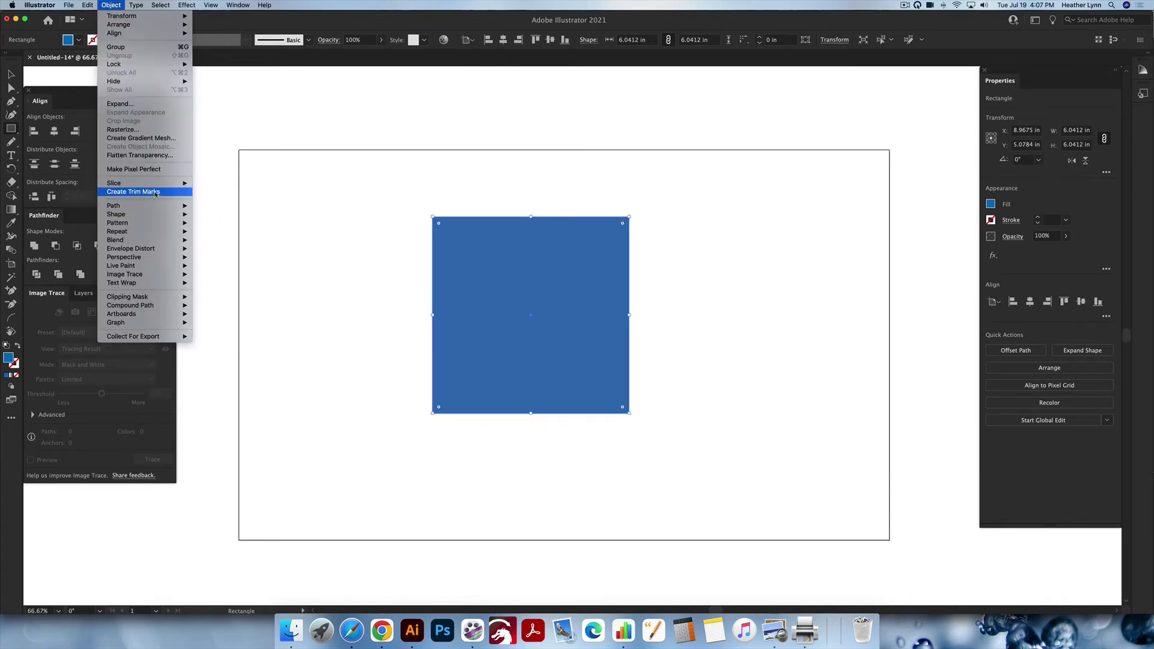
Look at Object > Path > Offset Path, then dismiss the menu without running anything
mouse_move(150, 206)
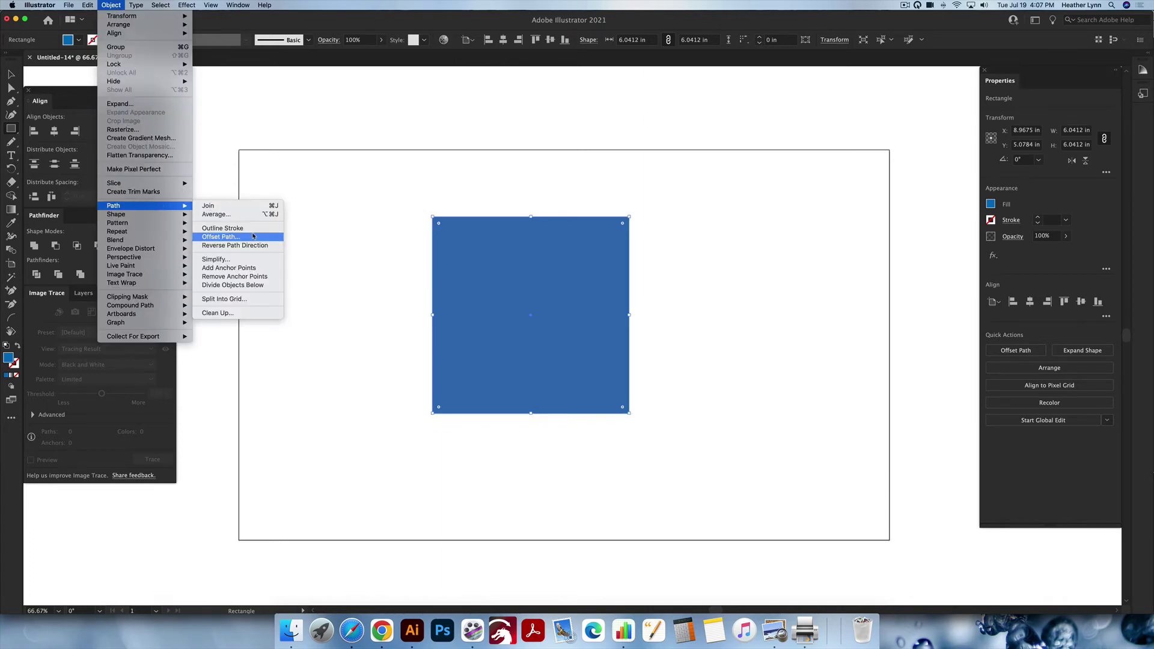
left_click(768, 296)
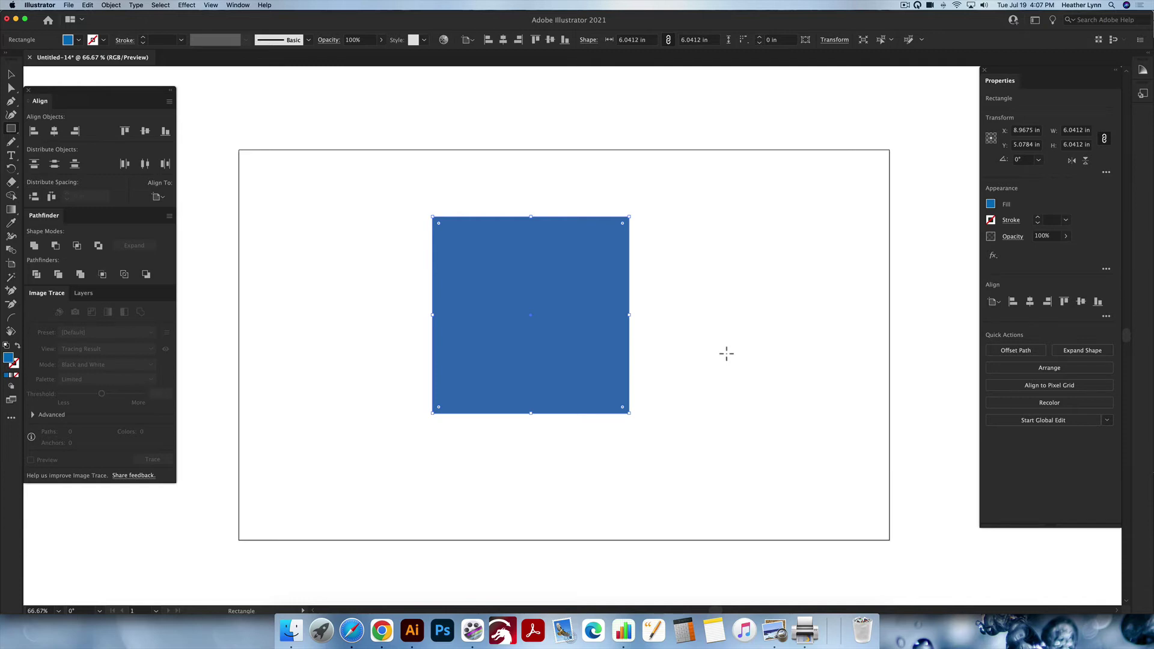
Move the blue square up and left to X 5.8777 in, Y 4.2747 in
key("v")
left_click(722, 283)
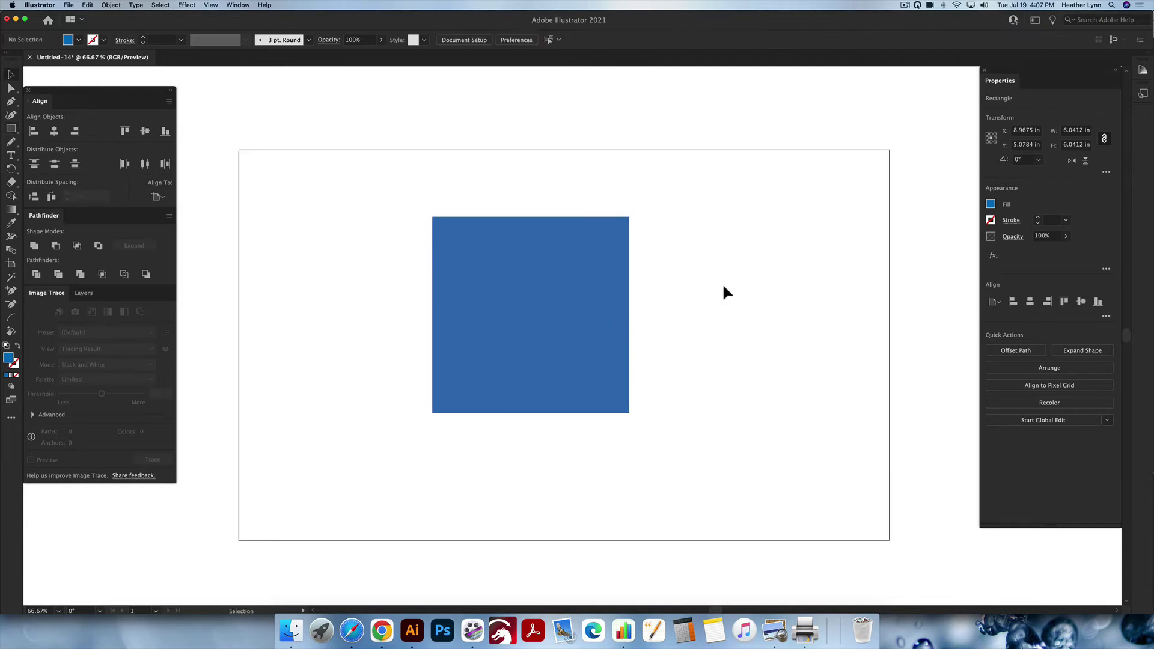
left_click(543, 305)
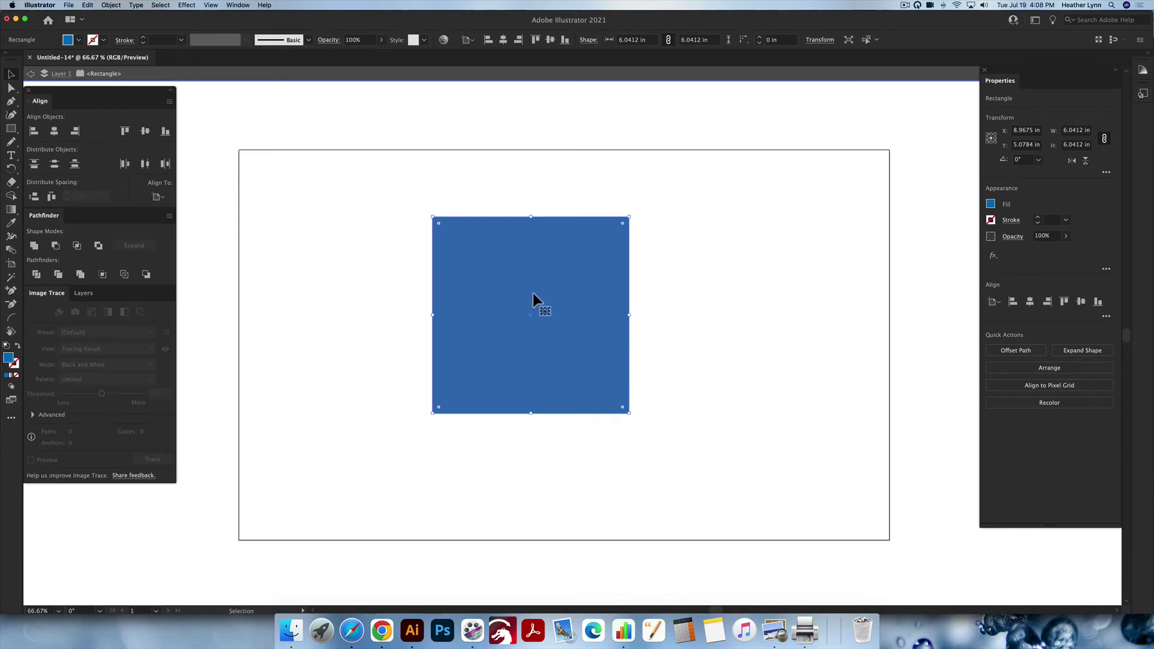
left_click(727, 309)
left_click_drag(555, 332, 456, 306)
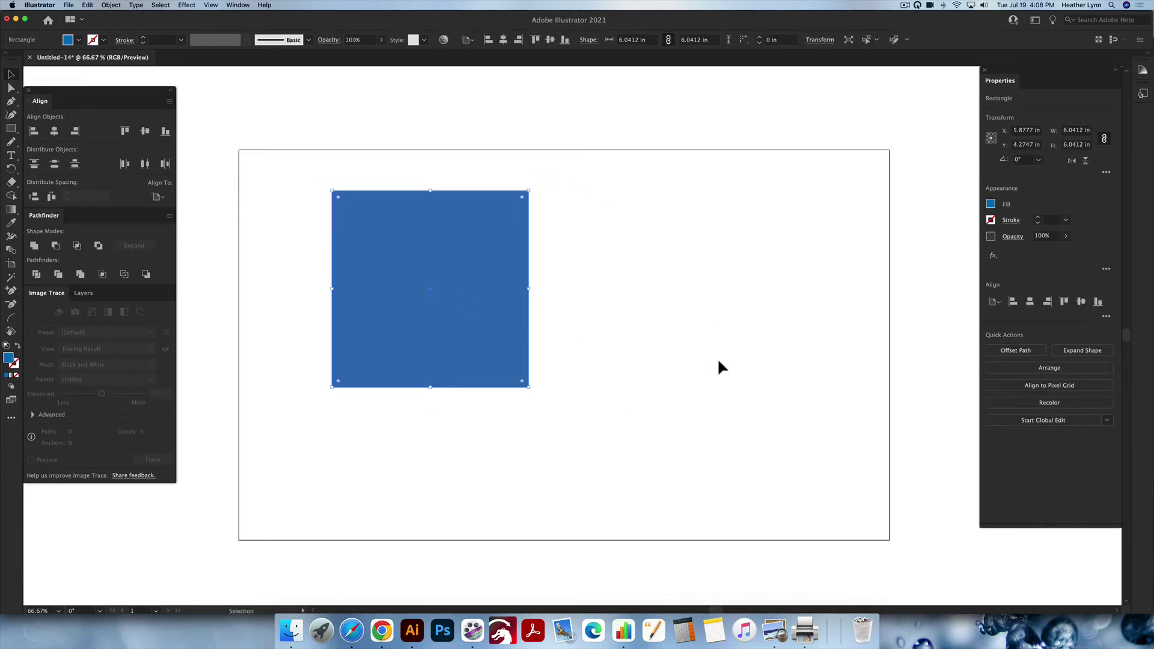
Draw a 3.1176 in circle right of the square with a blue outline and no fill
key("l")
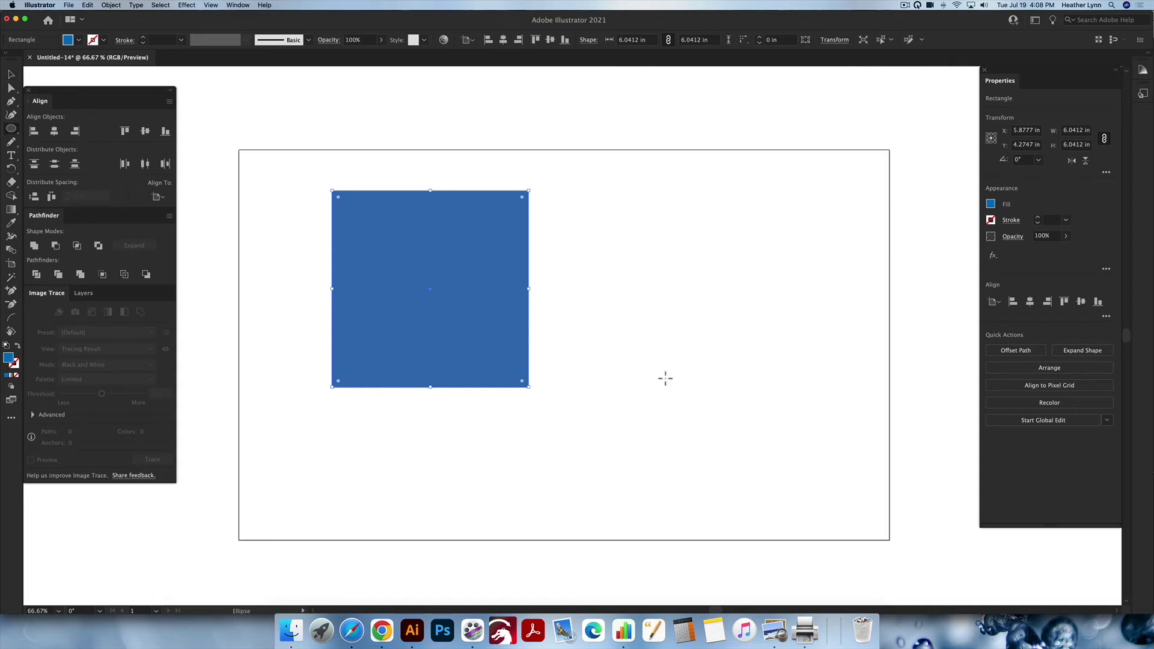
mouse_move(648, 372)
left_mouse_down()
mouse_move(738, 300)
mouse_move(750, 271)
left_mouse_up()
key("shift+x")
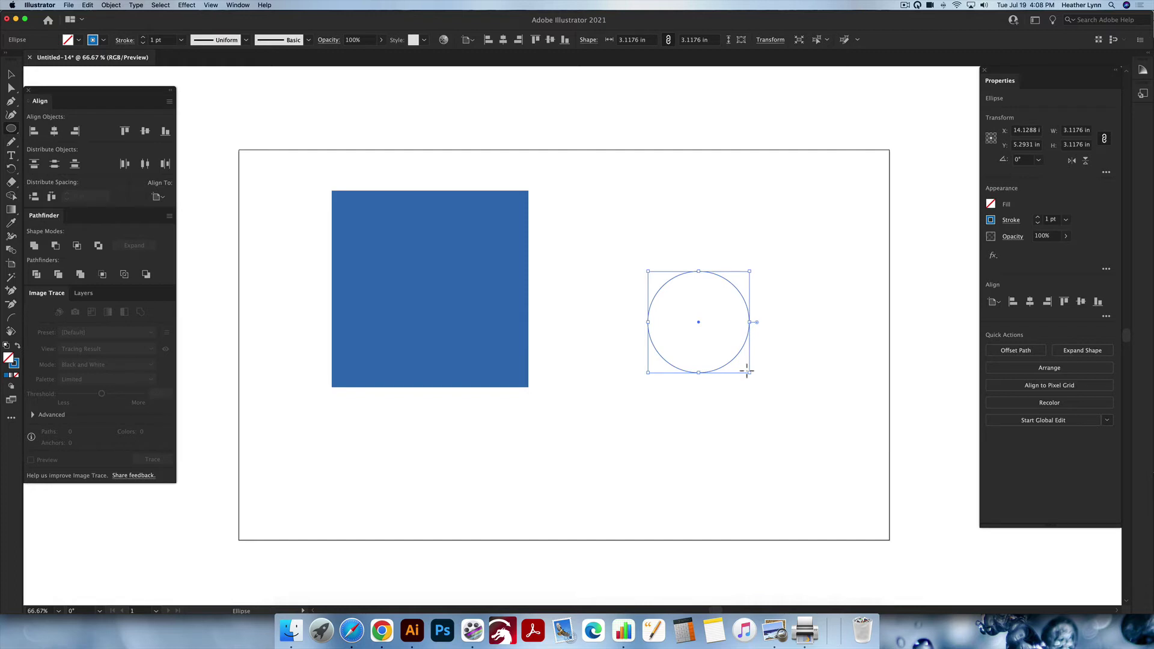
key("v")
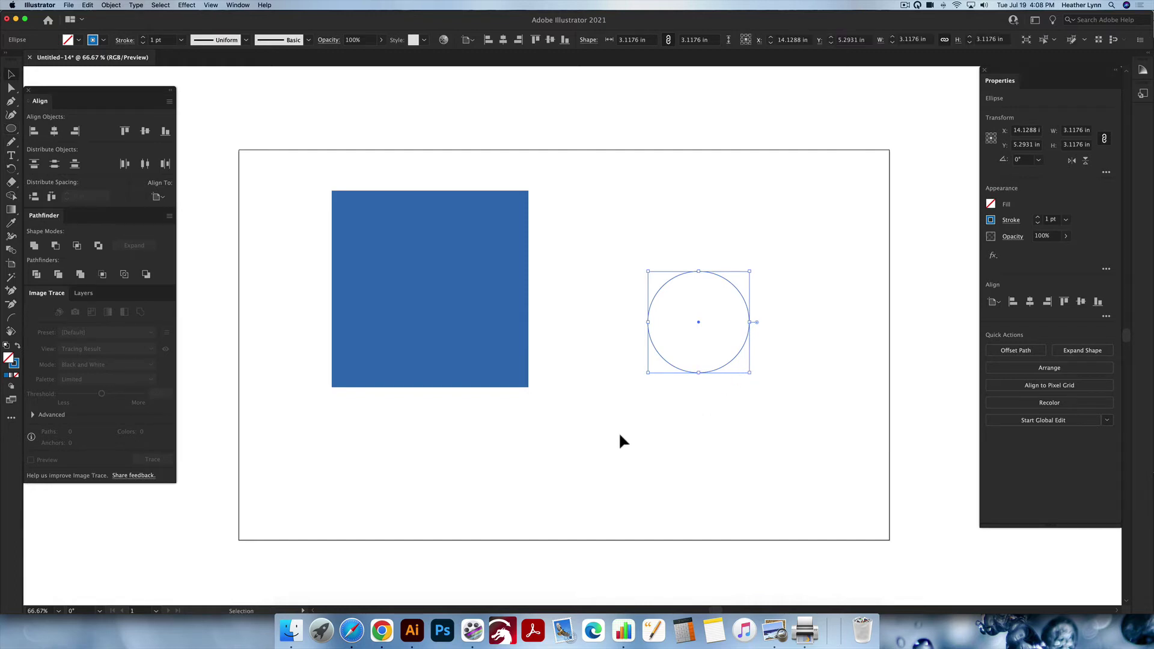
Draw a solid blue 6.9972 by 1.0808 in bar below, then marquee-select all three shapes
key("m")
left_click_drag(517, 446, 746, 481)
key("shift+x")
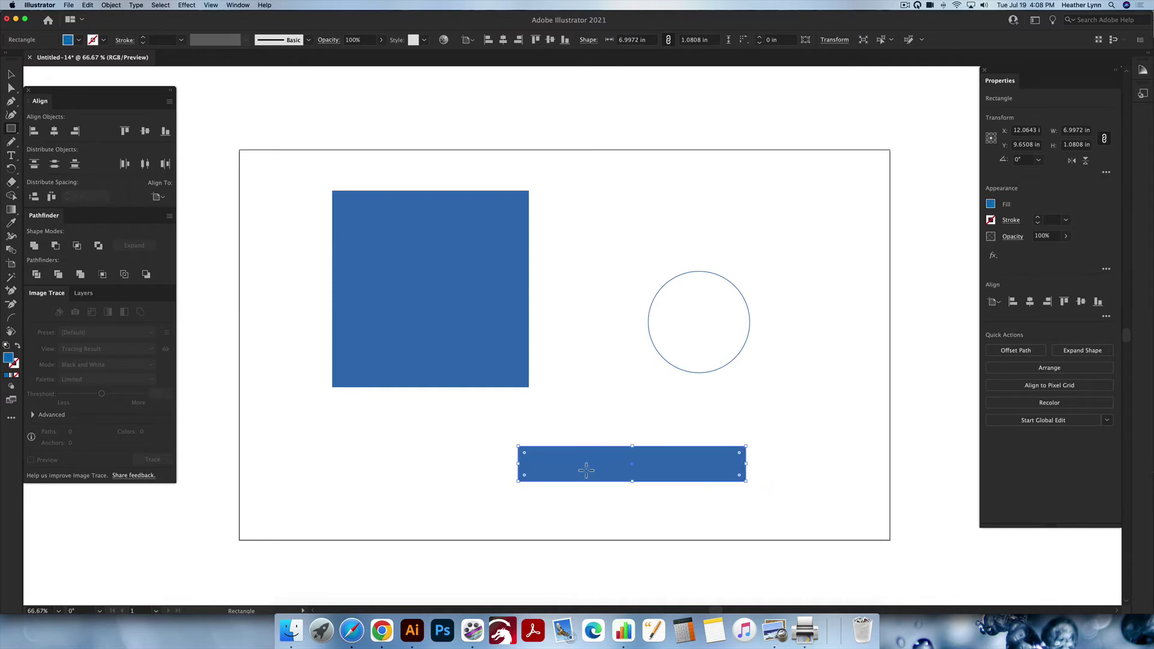
key("v")
left_click(758, 359)
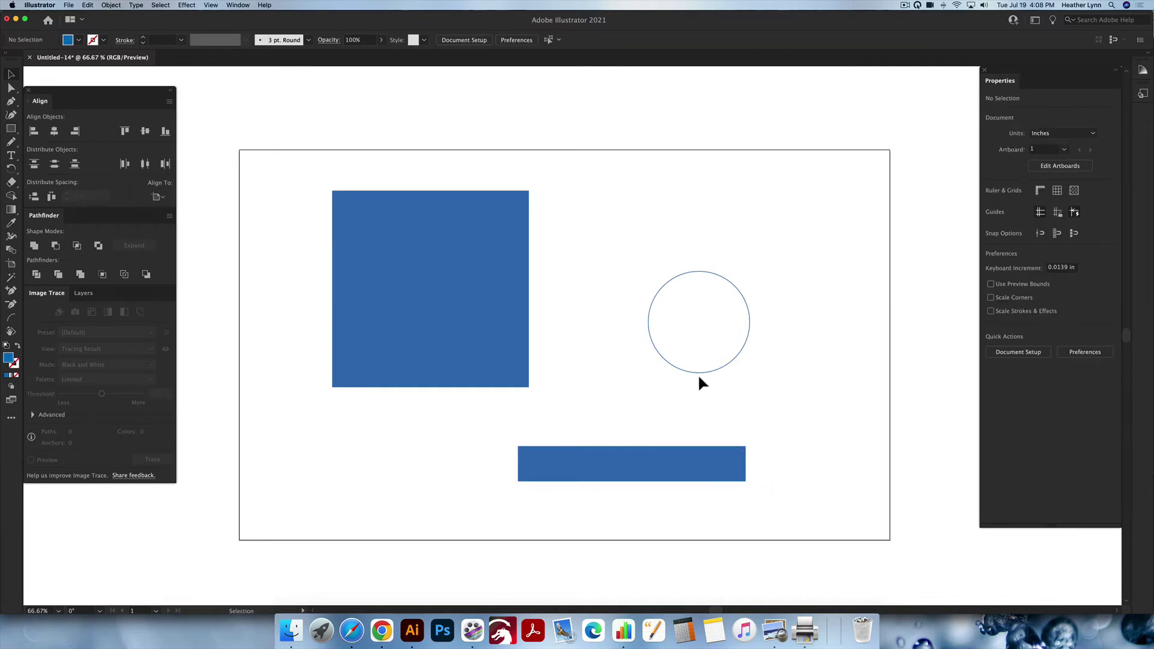
left_click_drag(824, 499, 371, 236)
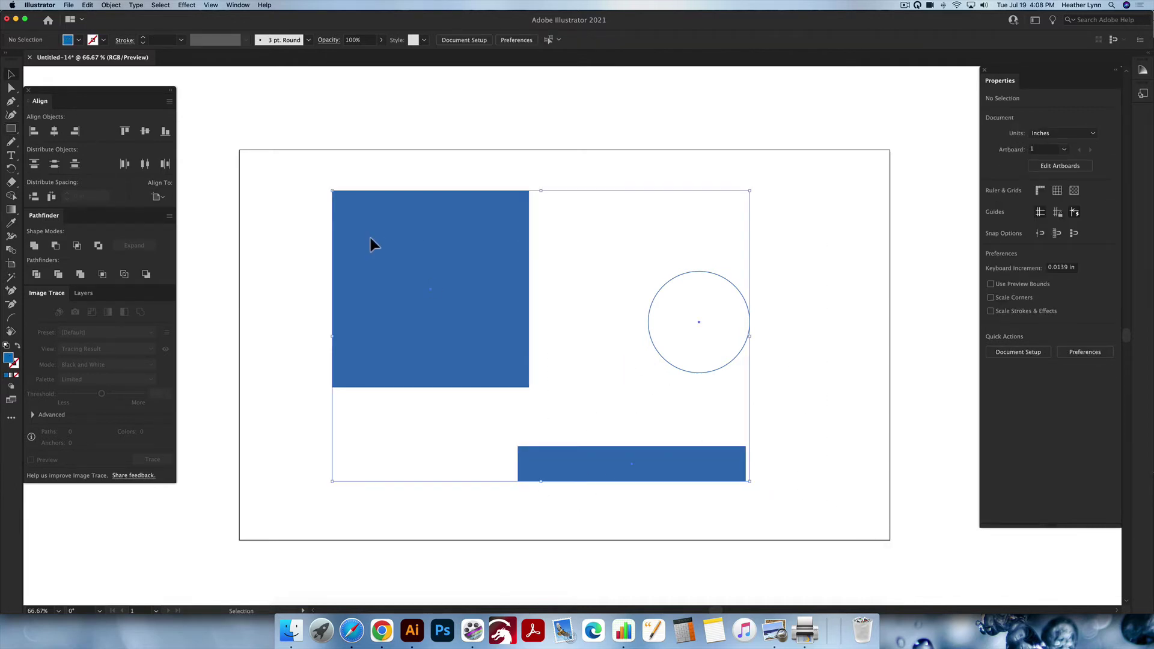
In isolation mode, resize the blue square to 6.30 by 5.77 in from its bottom-right corner
double_click(489, 349)
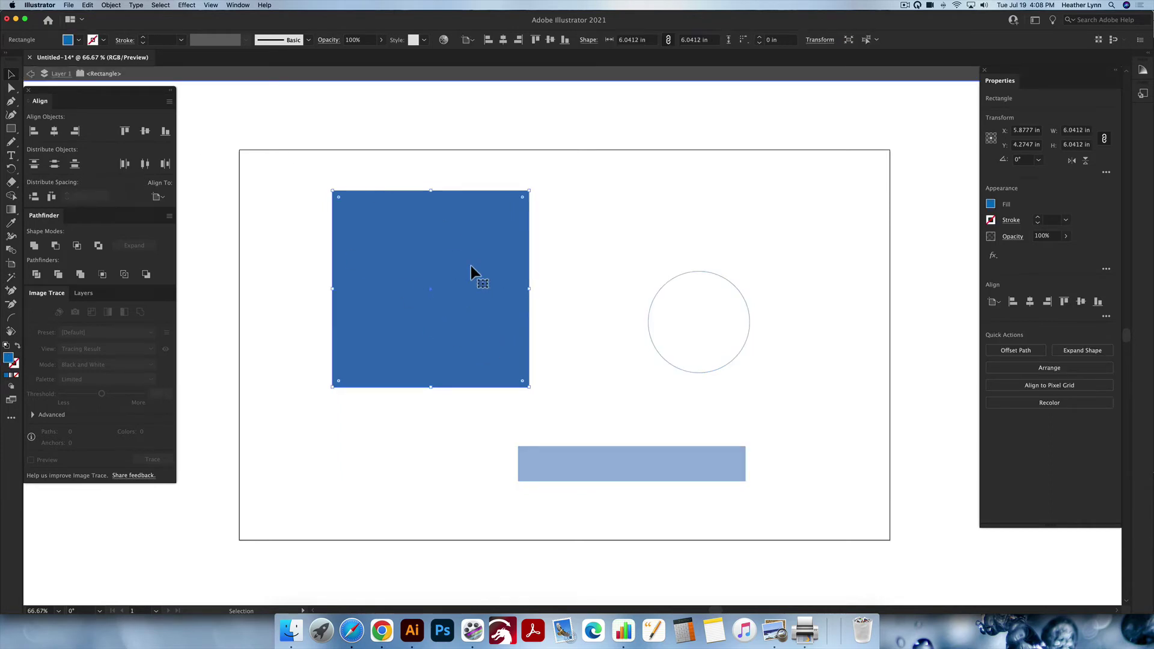
left_click(842, 484)
left_click_drag(834, 470, 394, 204)
scroll(247, 149, "left", 1)
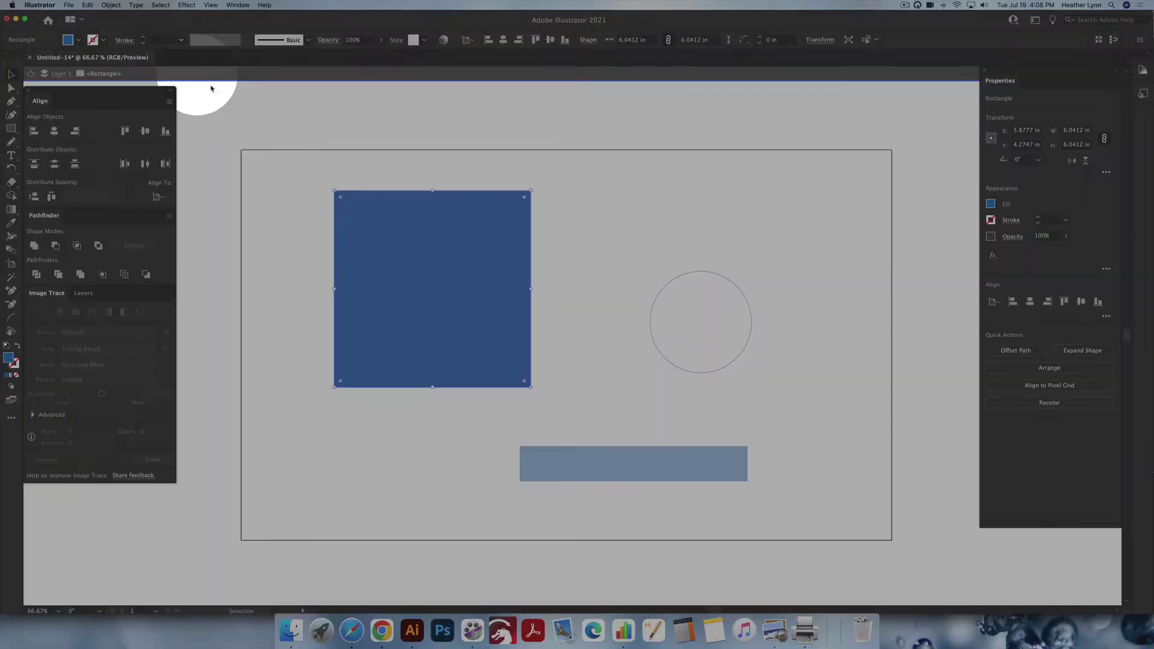
left_click_drag(531, 387, 571, 409)
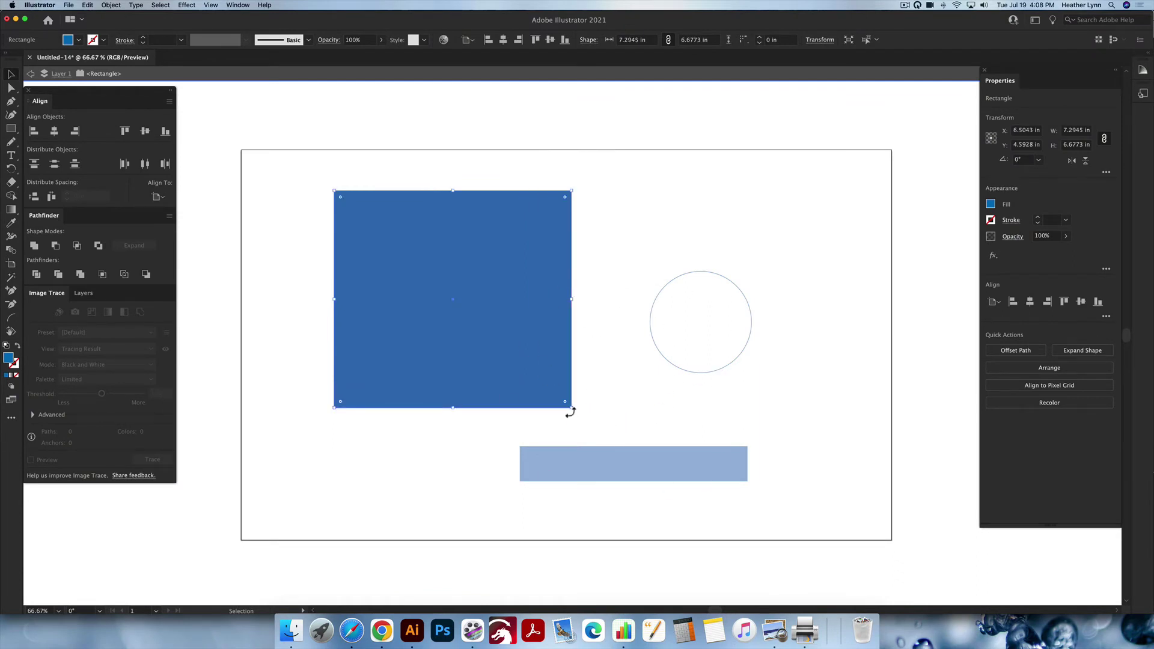
left_click_drag(572, 408, 541, 390)
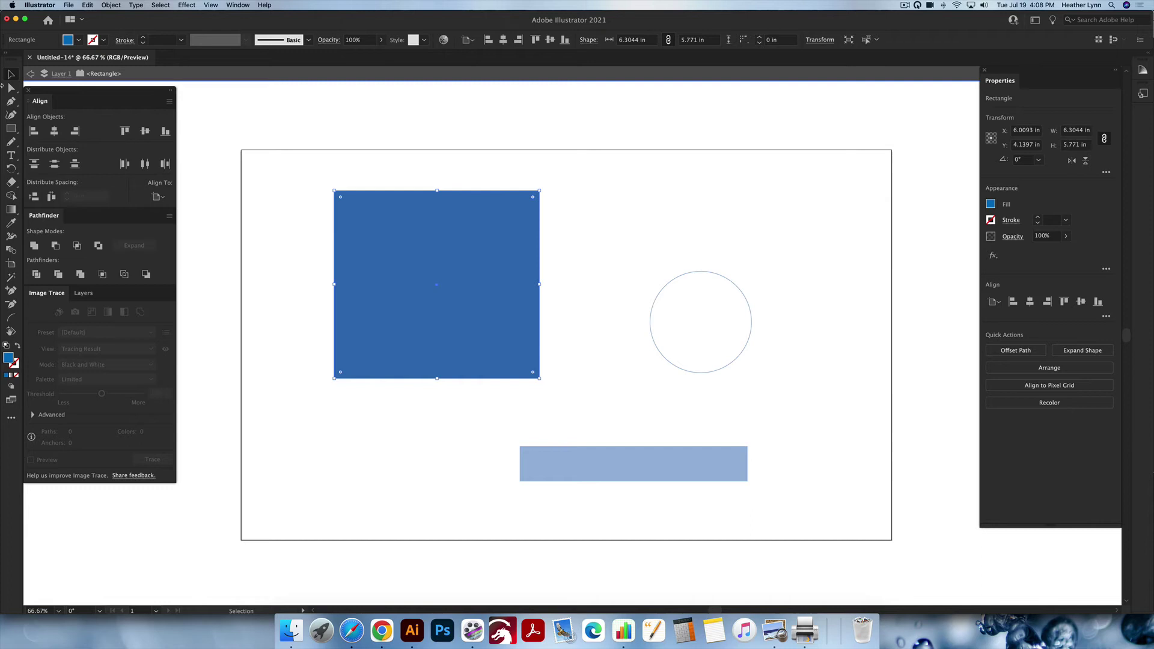
left_click(30, 74)
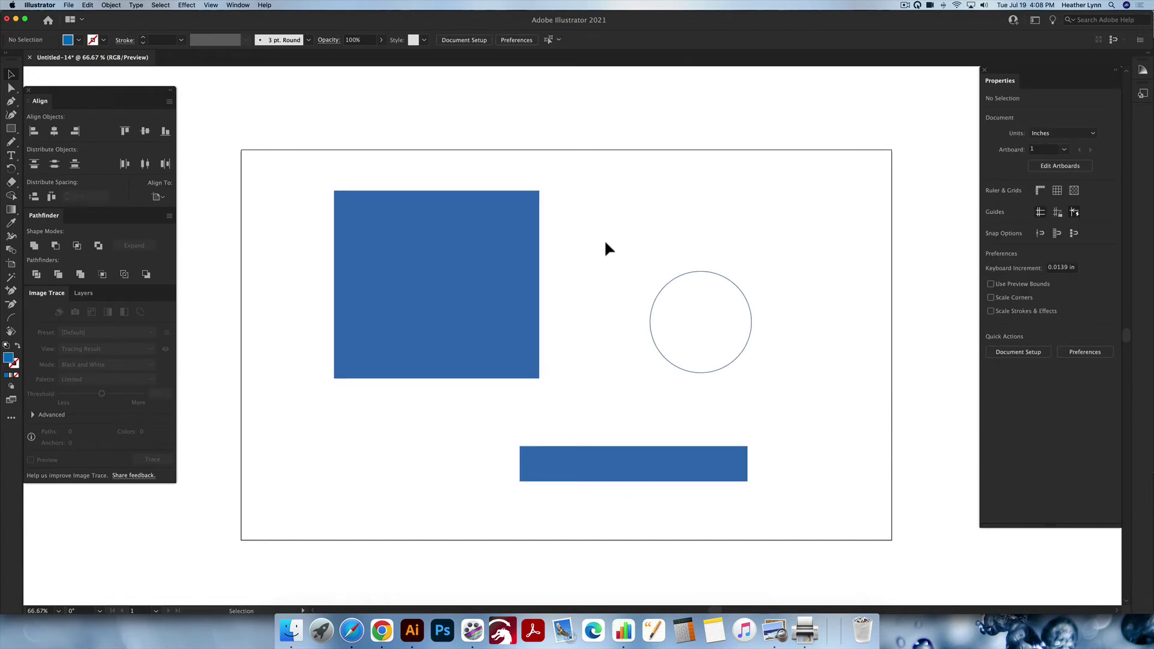
Scroll the canvas and open the File menu
scroll(614, 241, "left", 1)
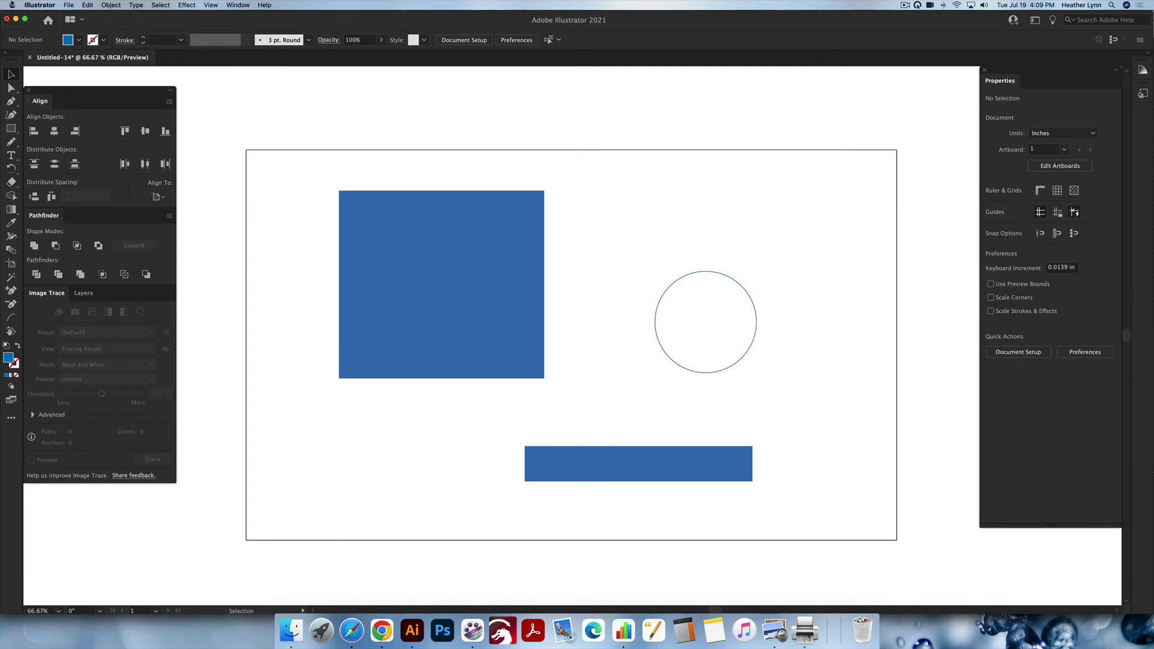
left_click(70, 8)
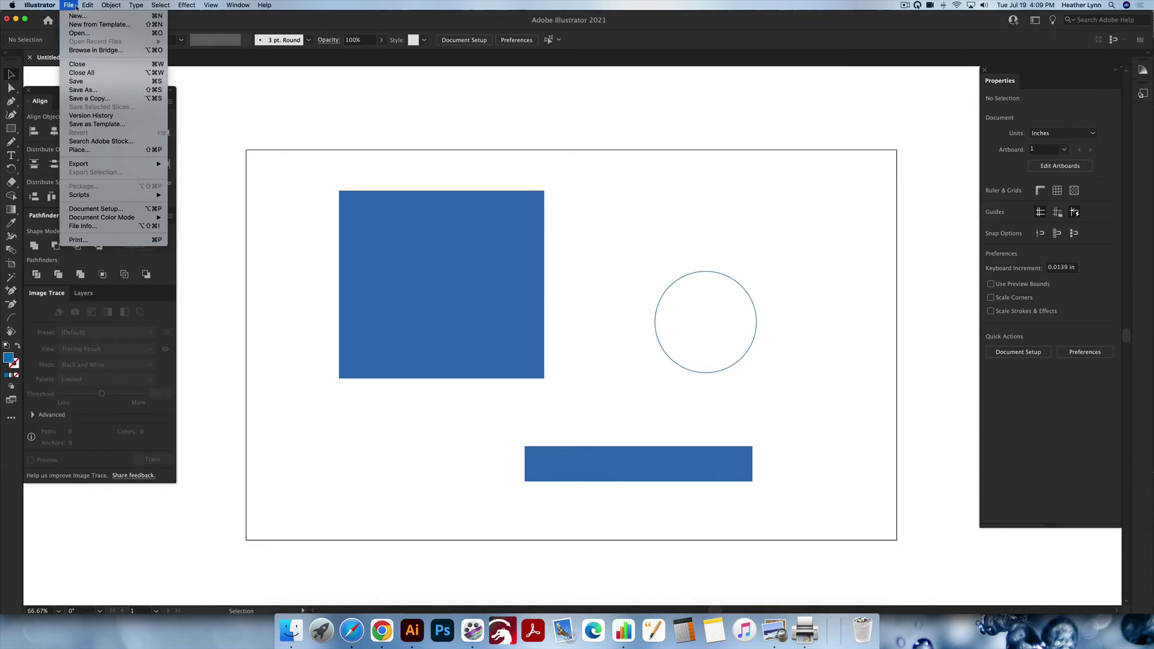
Browse the Type and View menus, ending on View with Smart Guides checked
mouse_move(85, 7)
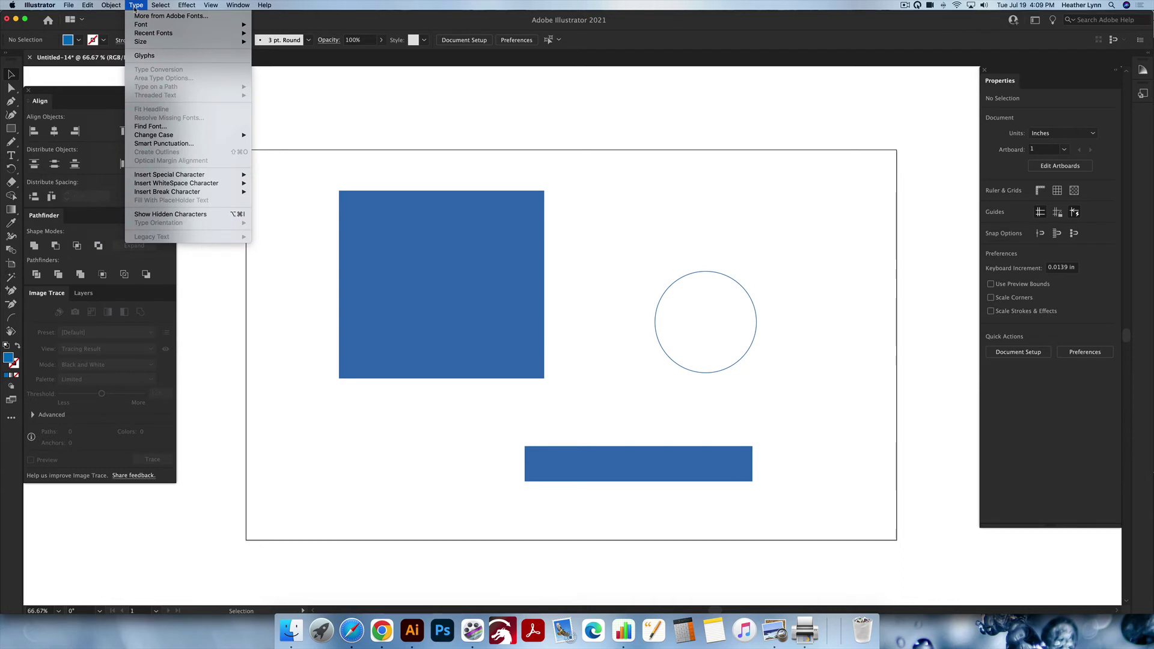
mouse_move(213, 8)
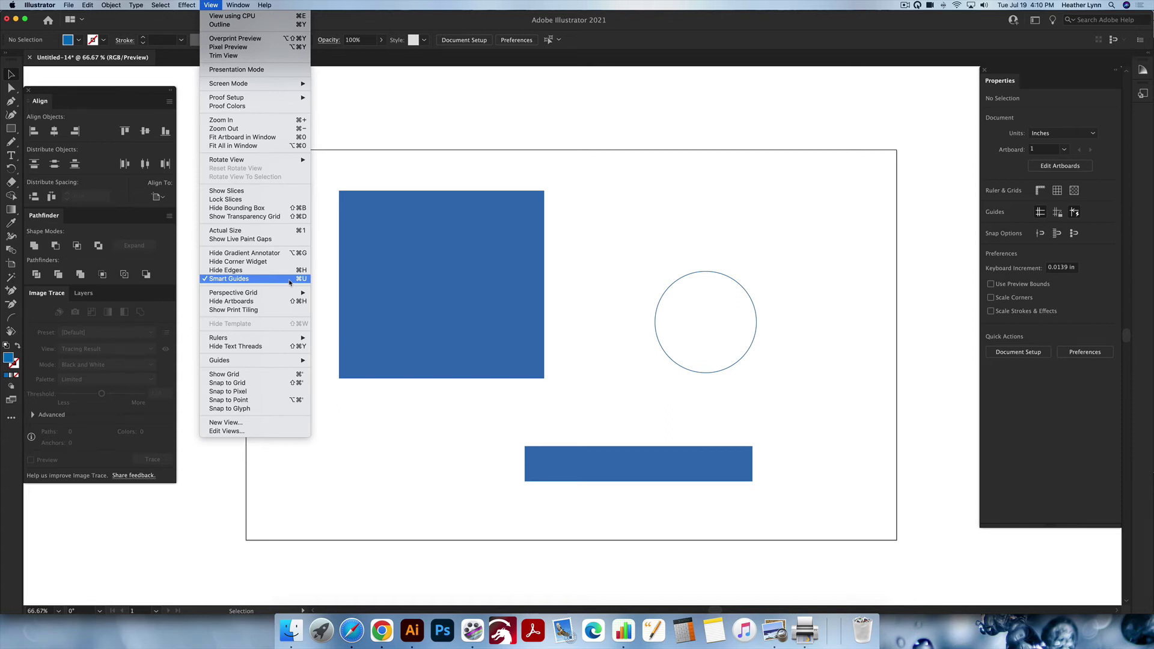
Drag the outlined circle above the blue square, snapping it to the square's right edge
left_click(651, 250)
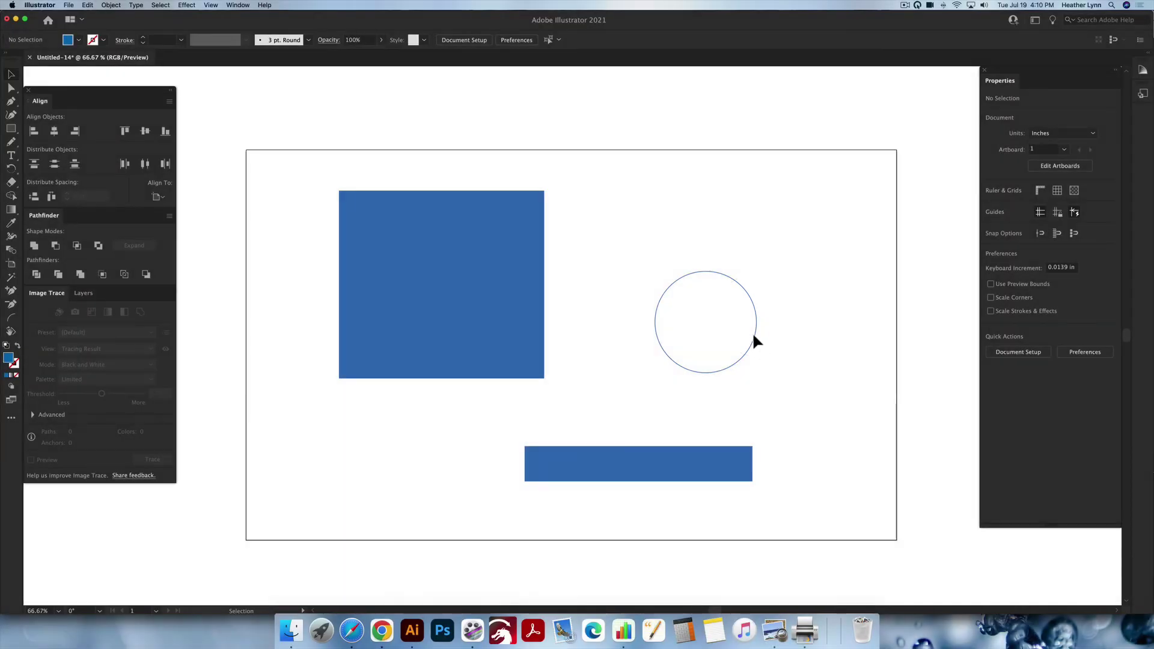
left_click_drag(752, 332, 489, 298)
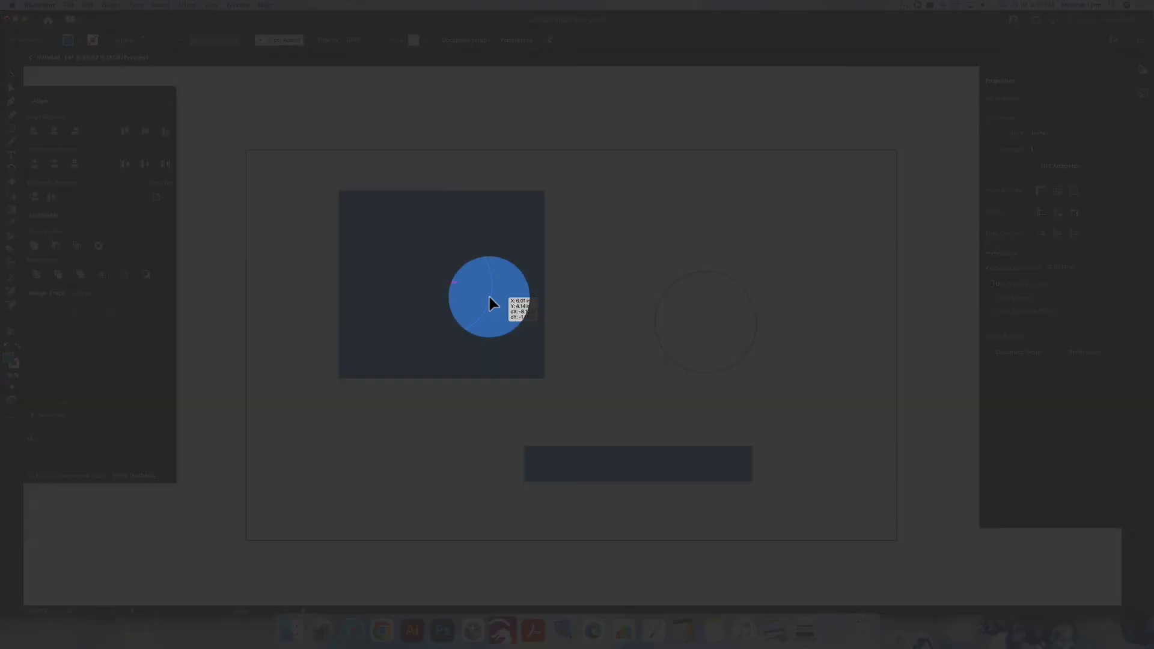
left_click_drag(489, 297, 545, 114)
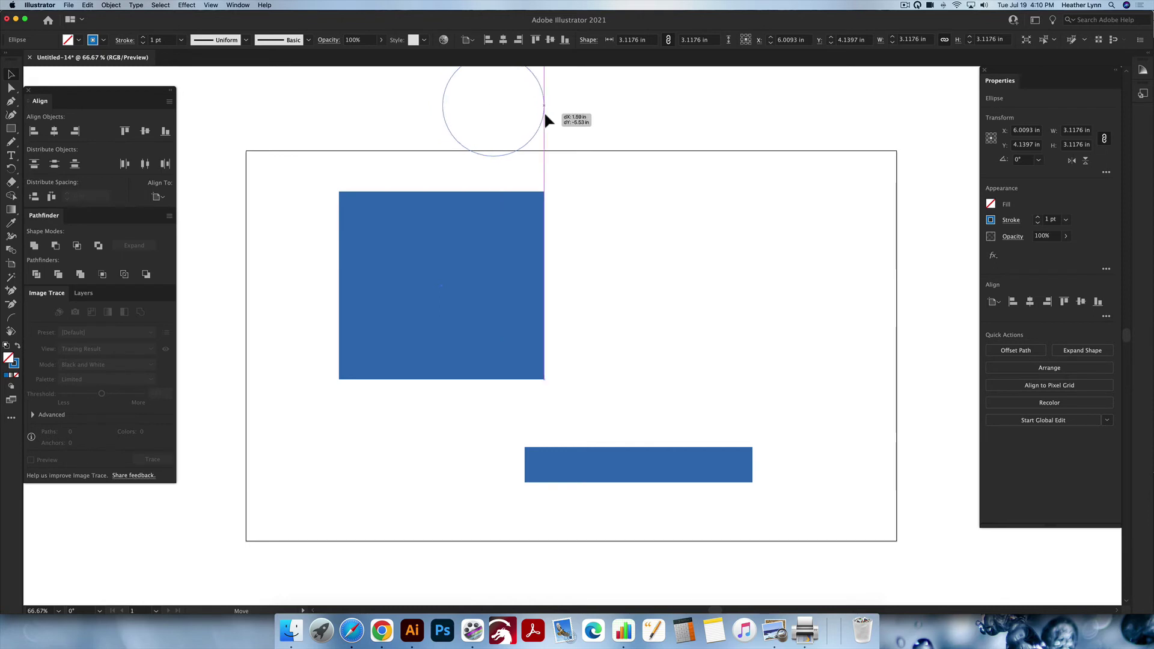
Place the outlined circle across the artboard's top edge and enlarge it to 4.3504 in
left_click_drag(546, 116, 548, 117)
scroll(571, 180, "up", 2)
left_click_drag(631, 328, 440, 138)
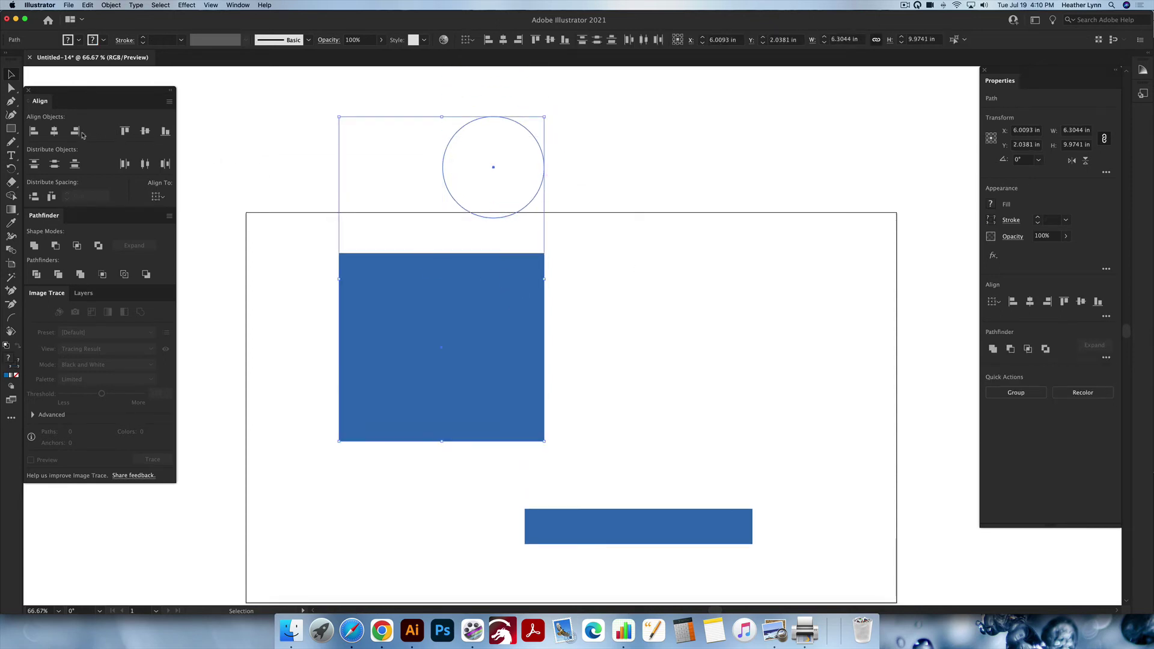
left_click(514, 185)
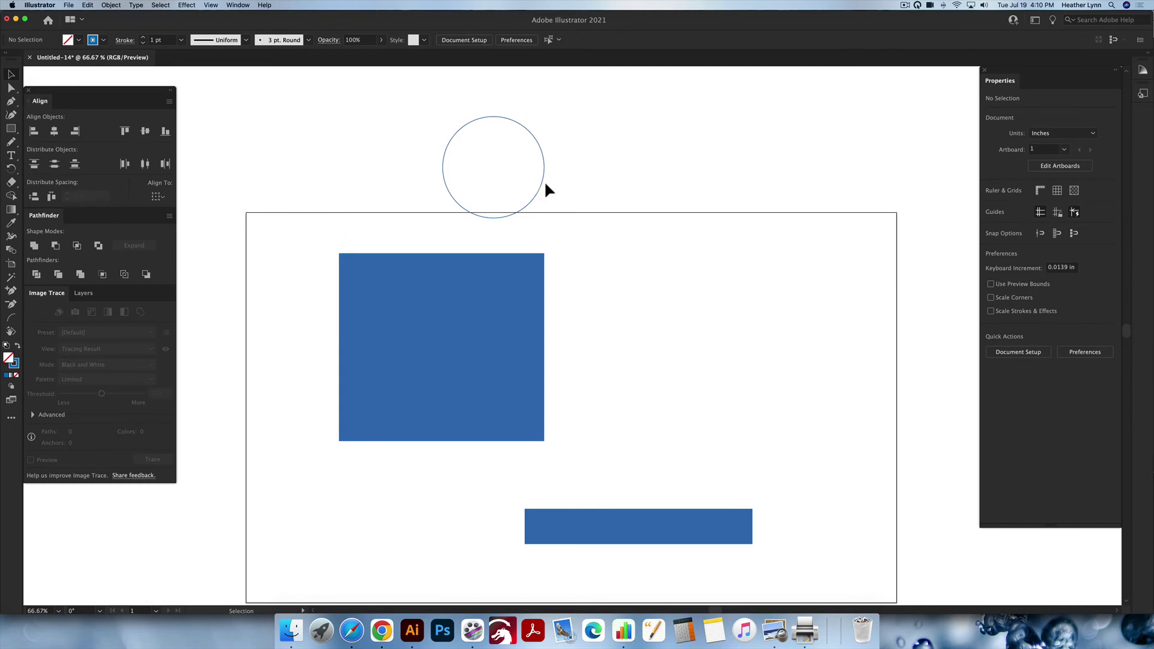
left_click_drag(545, 184, 439, 322)
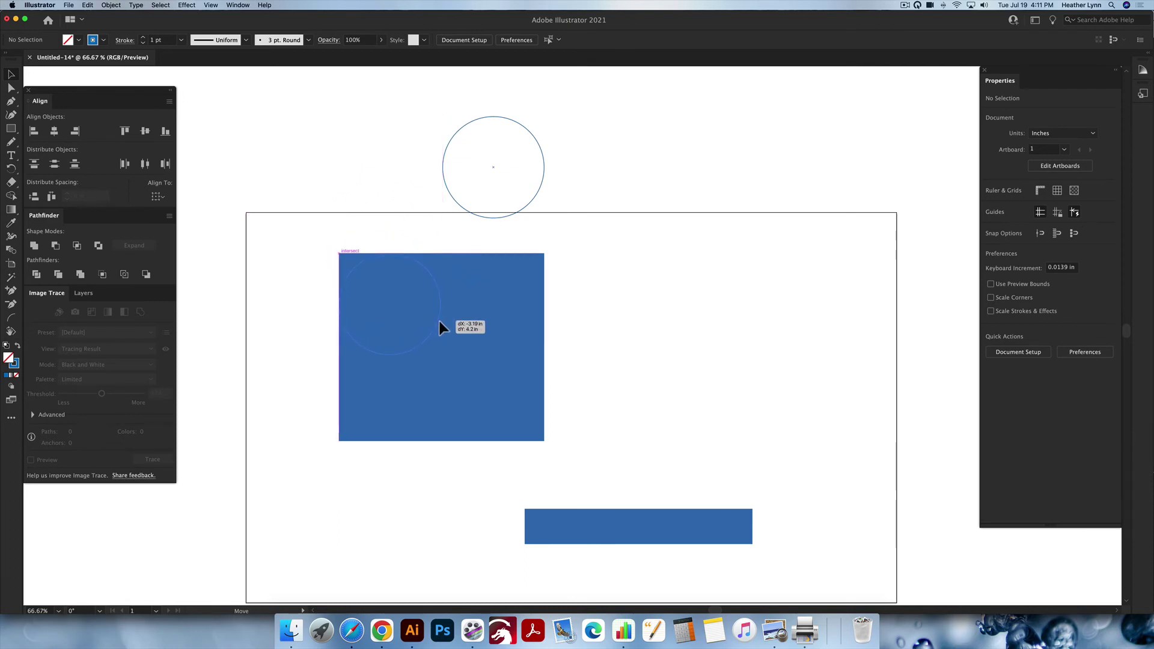
left_click_drag(438, 322, 682, 235)
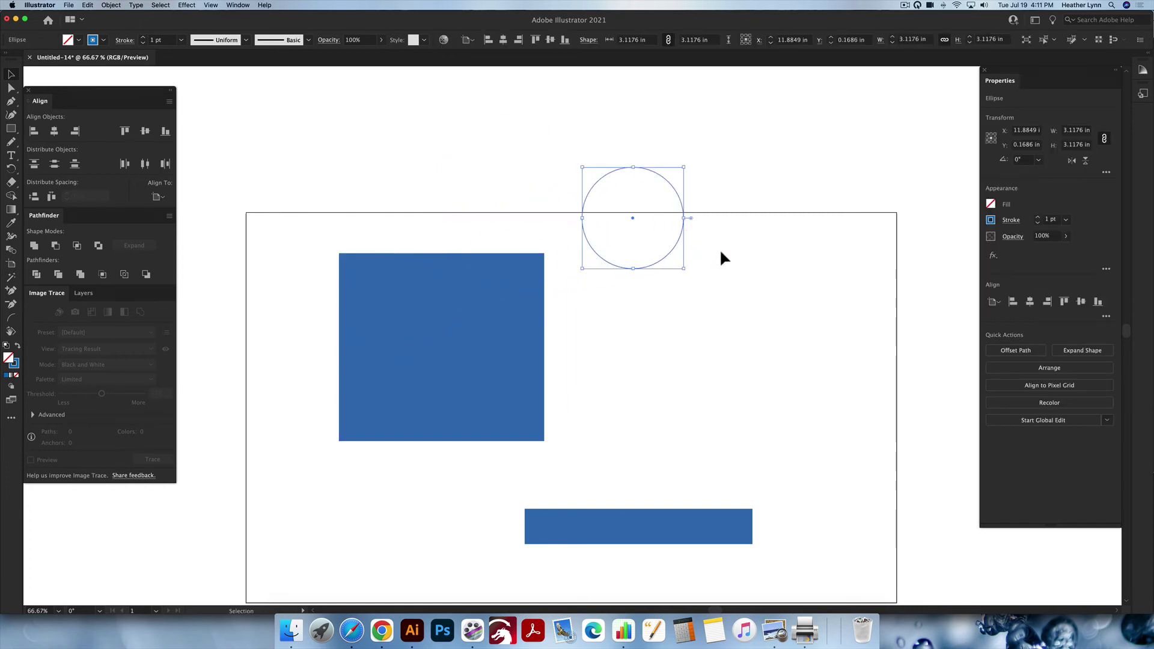
left_click_drag(685, 269, 728, 319)
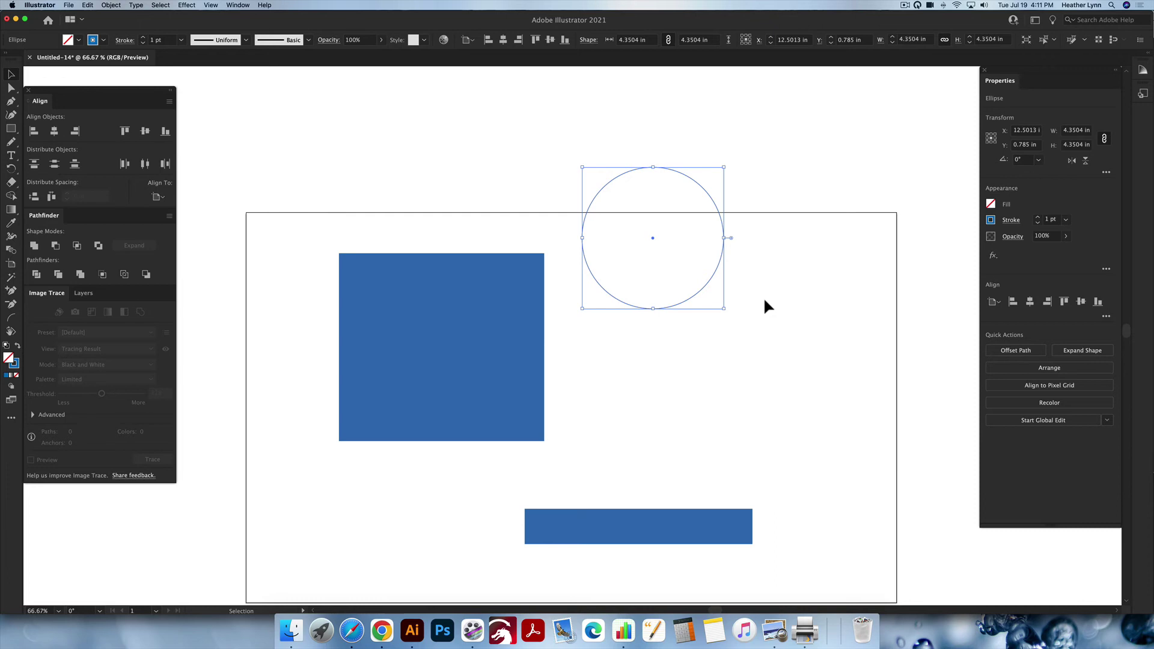
left_click(211, 4)
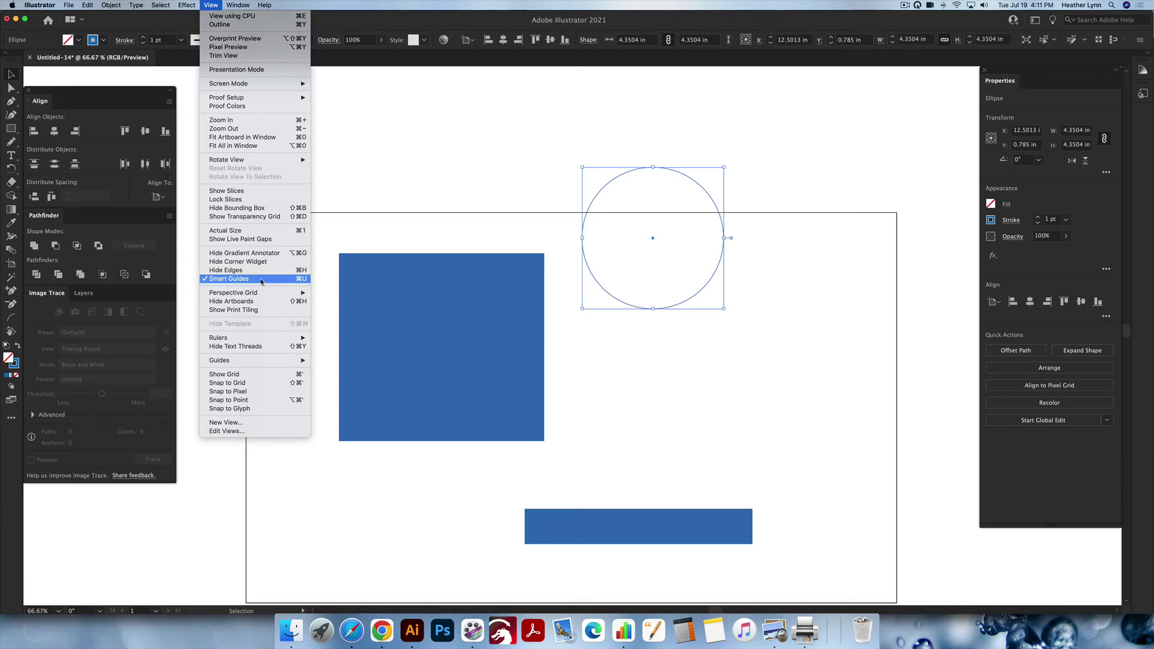
mouse_move(239, 339)
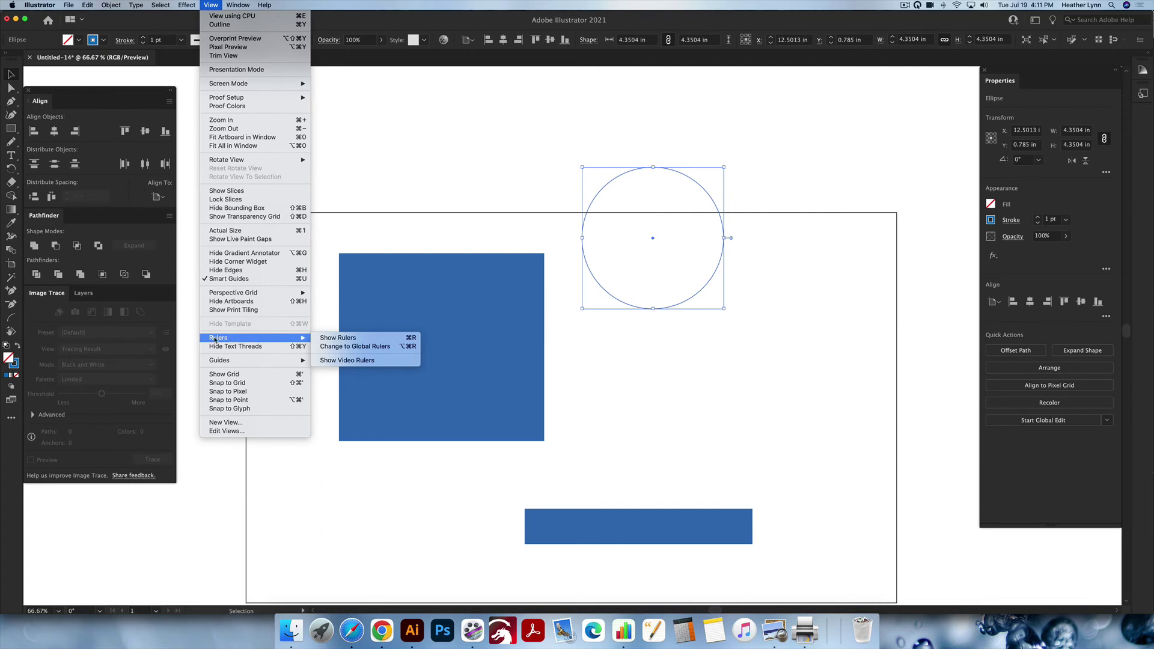
left_click(373, 341)
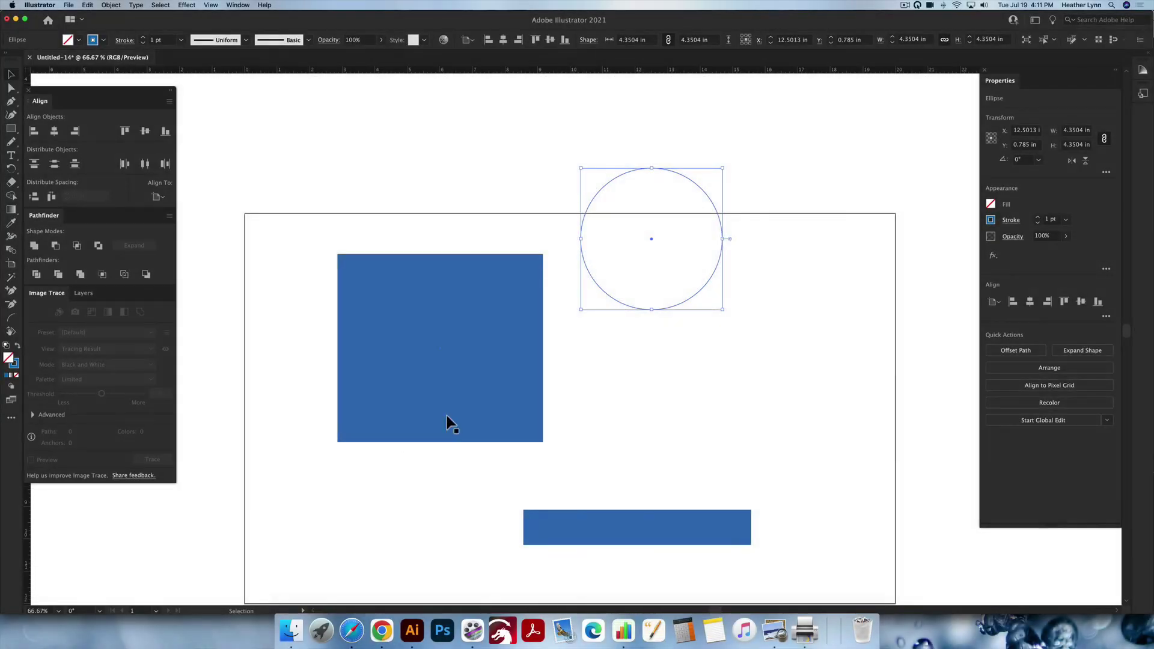
key("a")
key("super+r")
key("v")
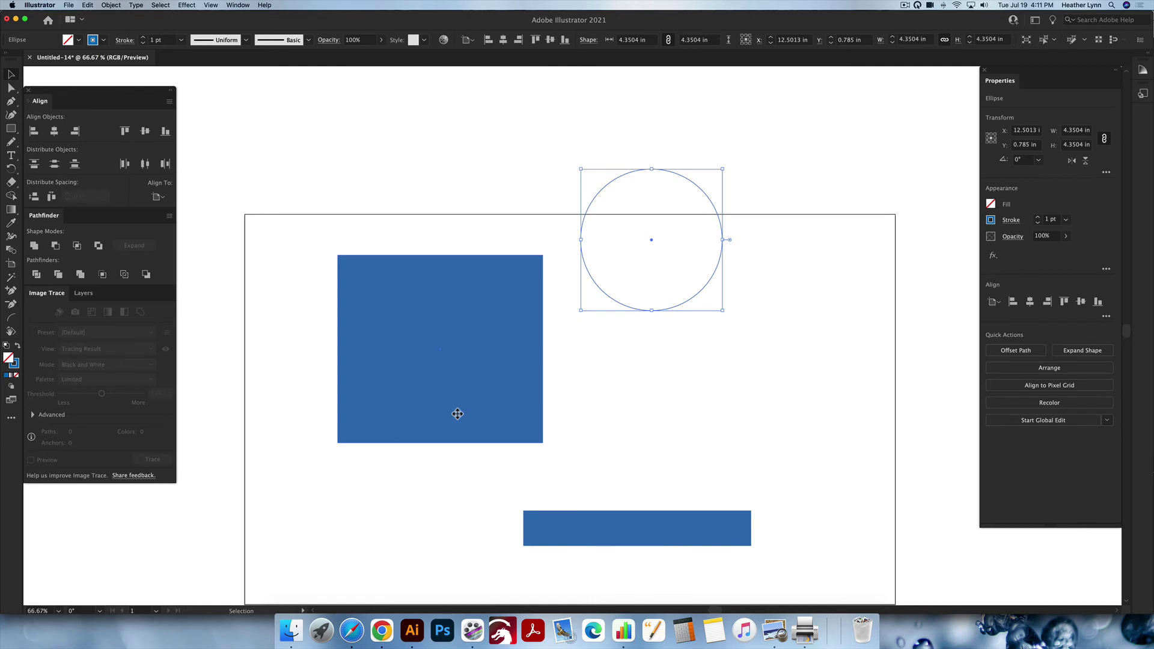
key("super+r")
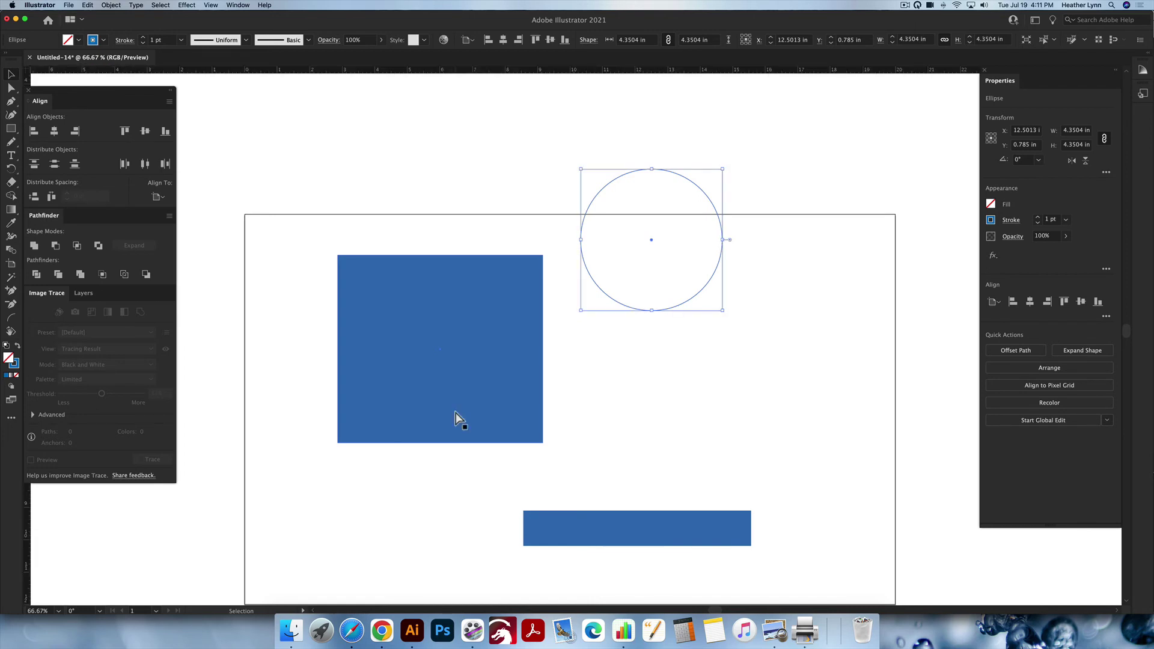
key("super+r")
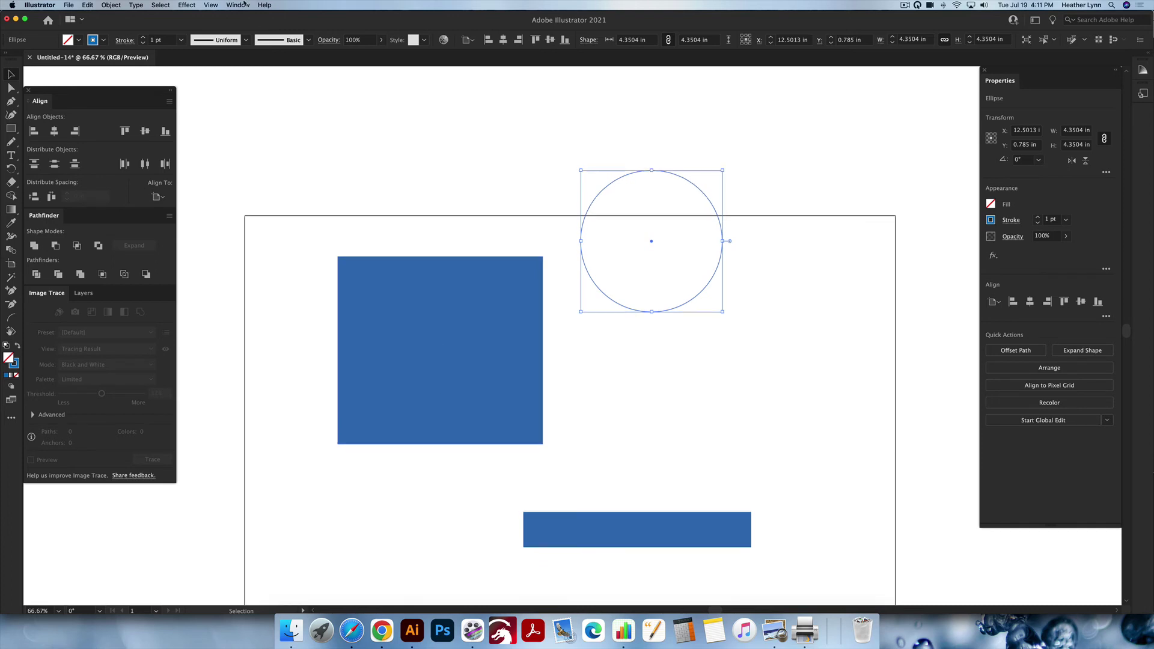
left_click(237, 5)
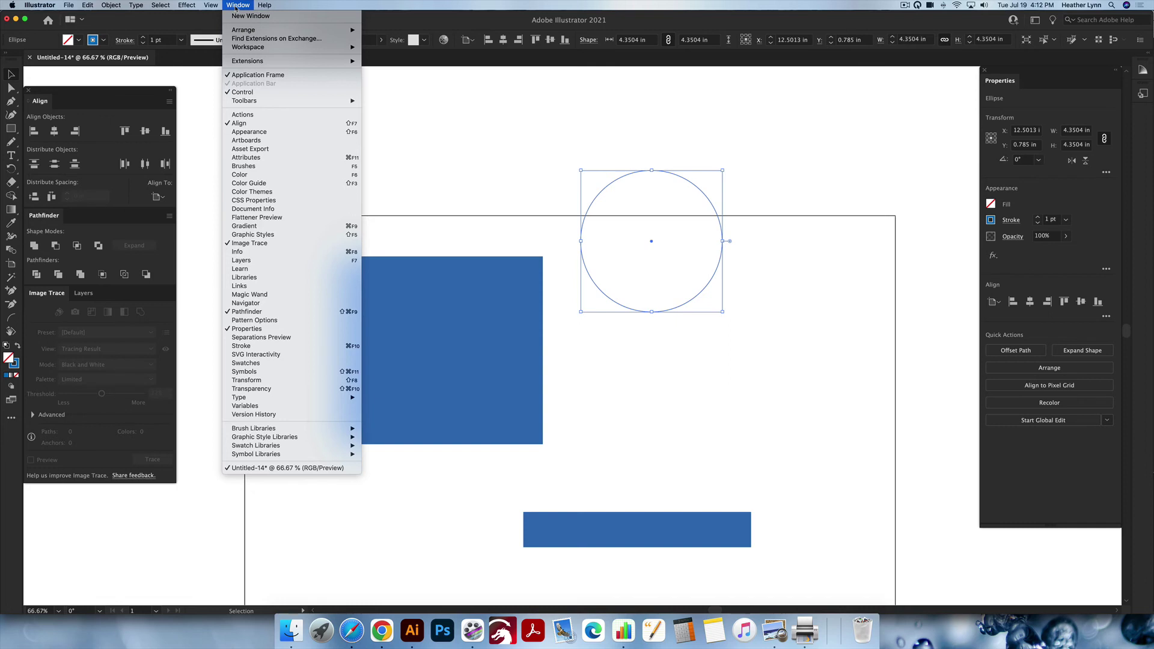
left_click(37, 105)
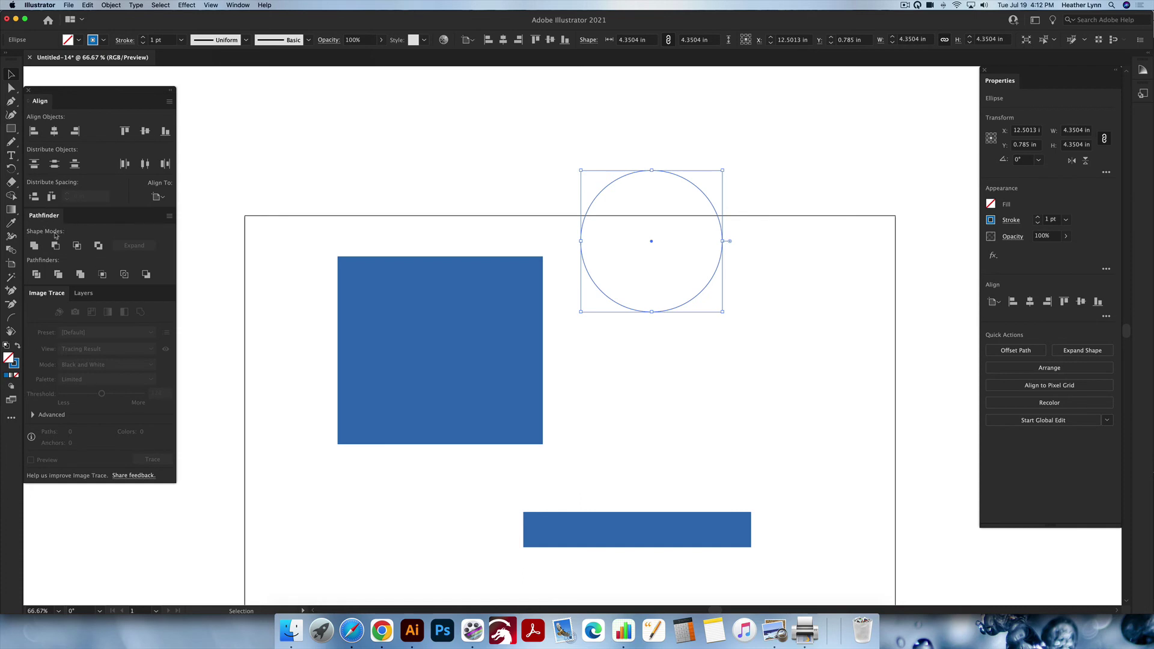
left_click(238, 6)
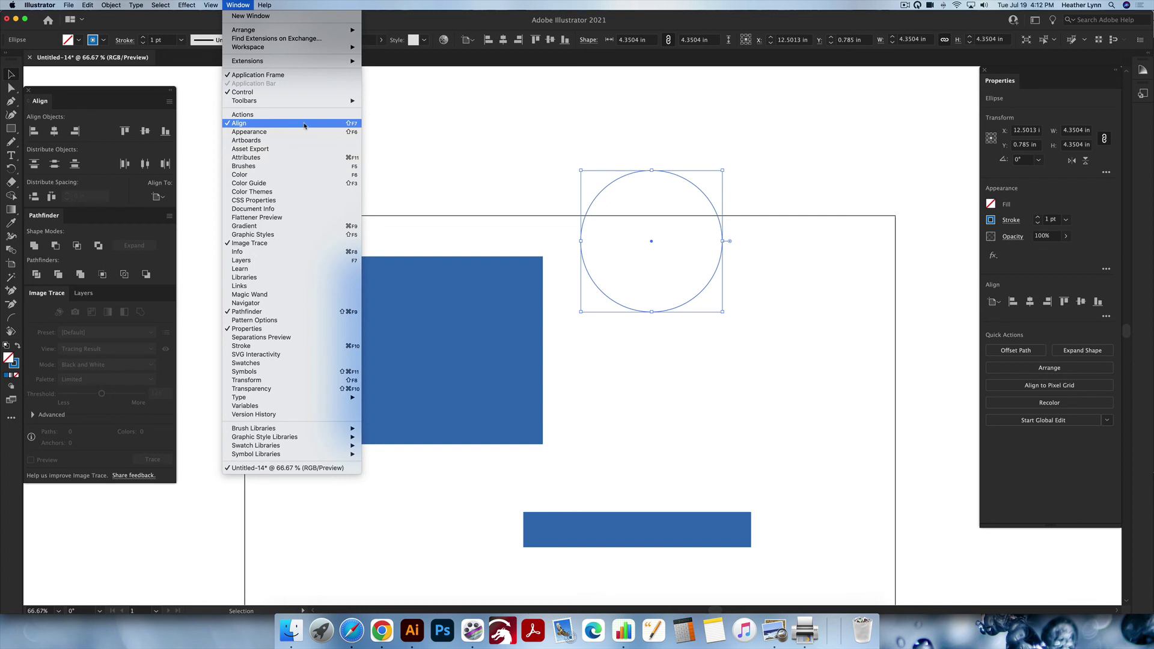
mouse_move(305, 106)
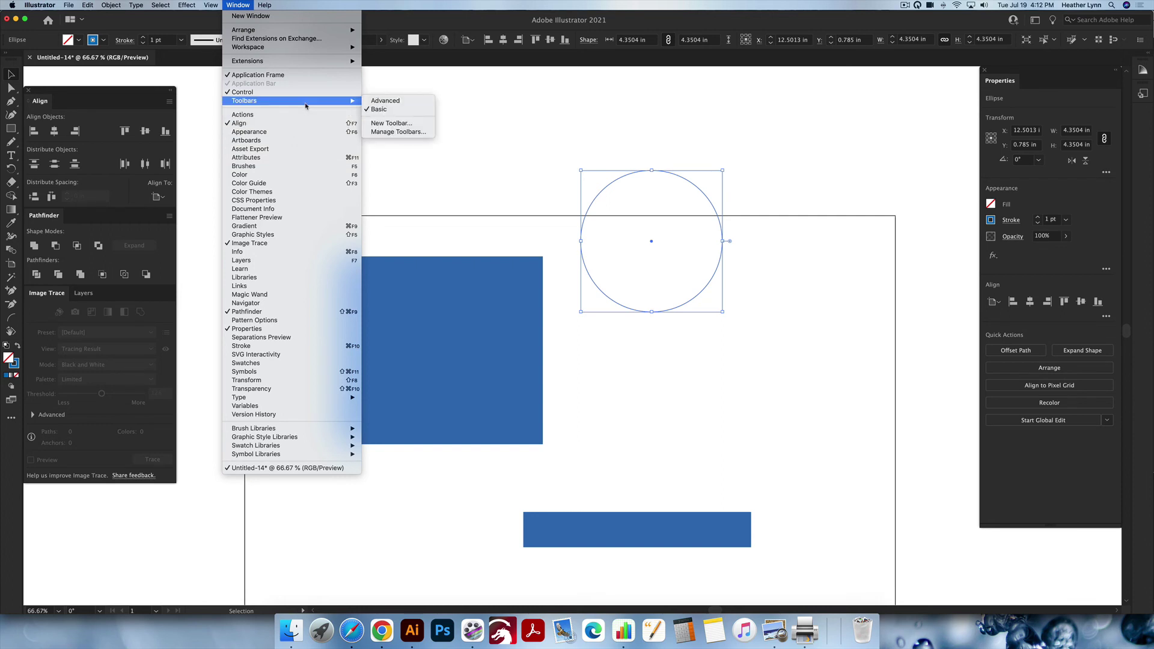
left_click(393, 102)
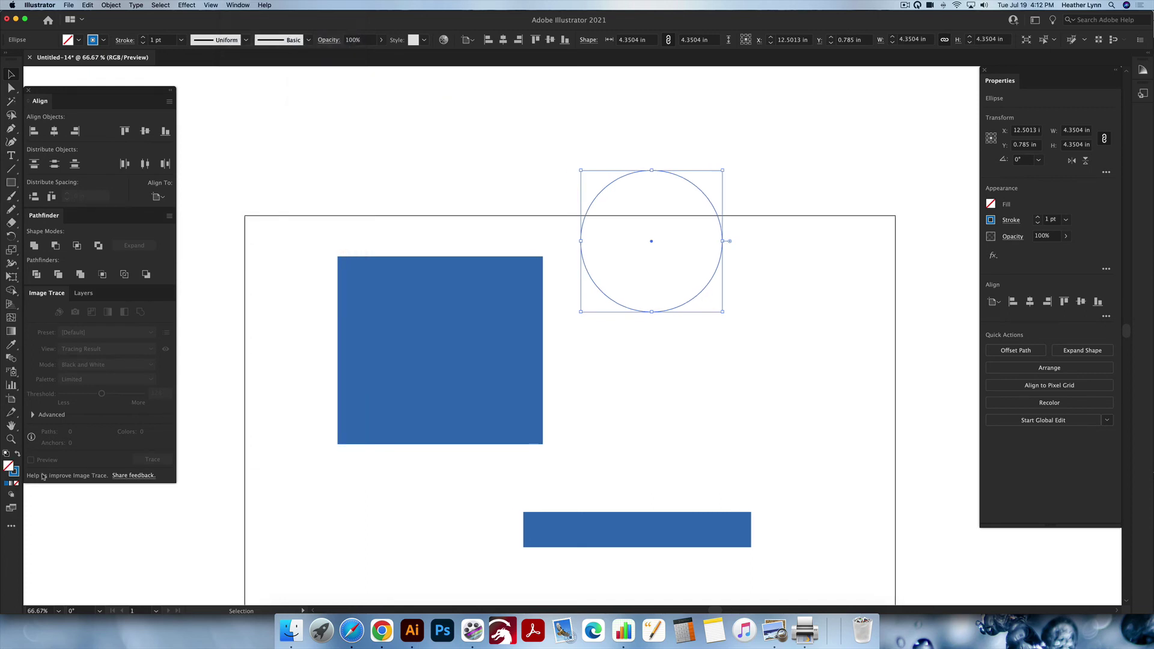
left_click(230, 6)
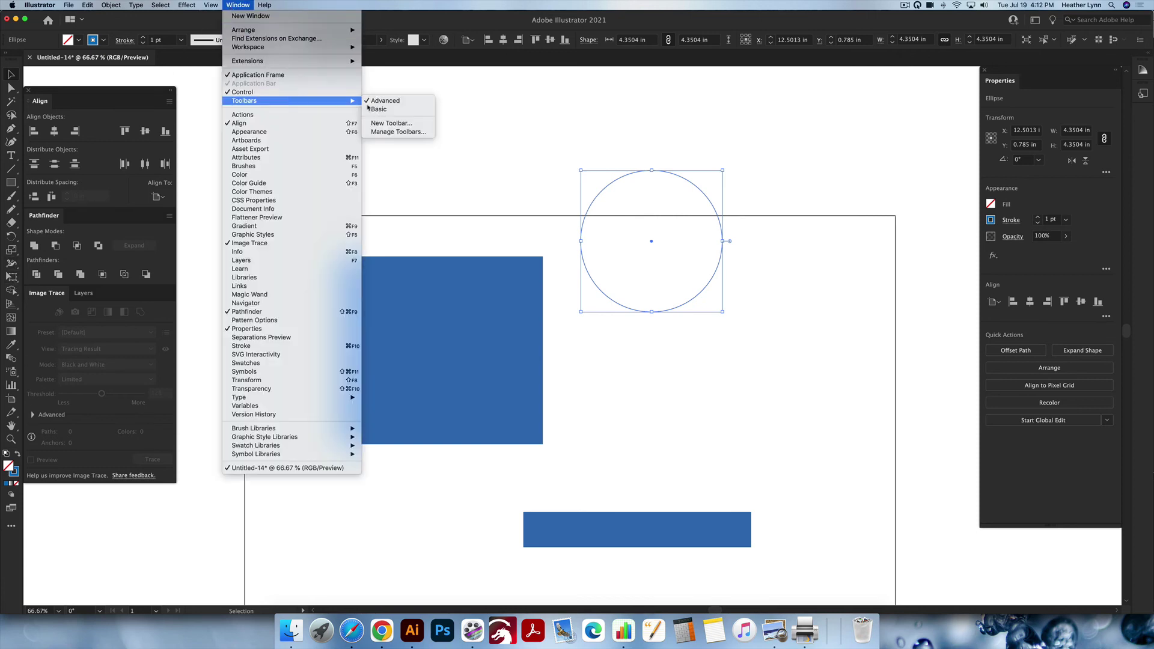
left_click(405, 112)
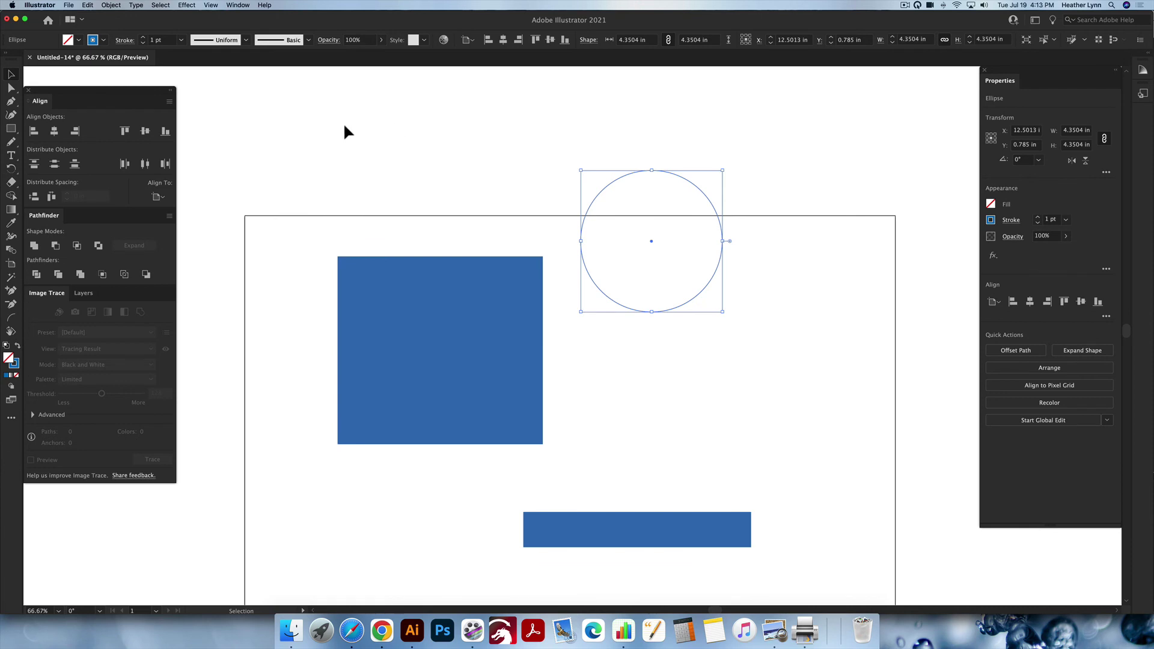
left_click(241, 6)
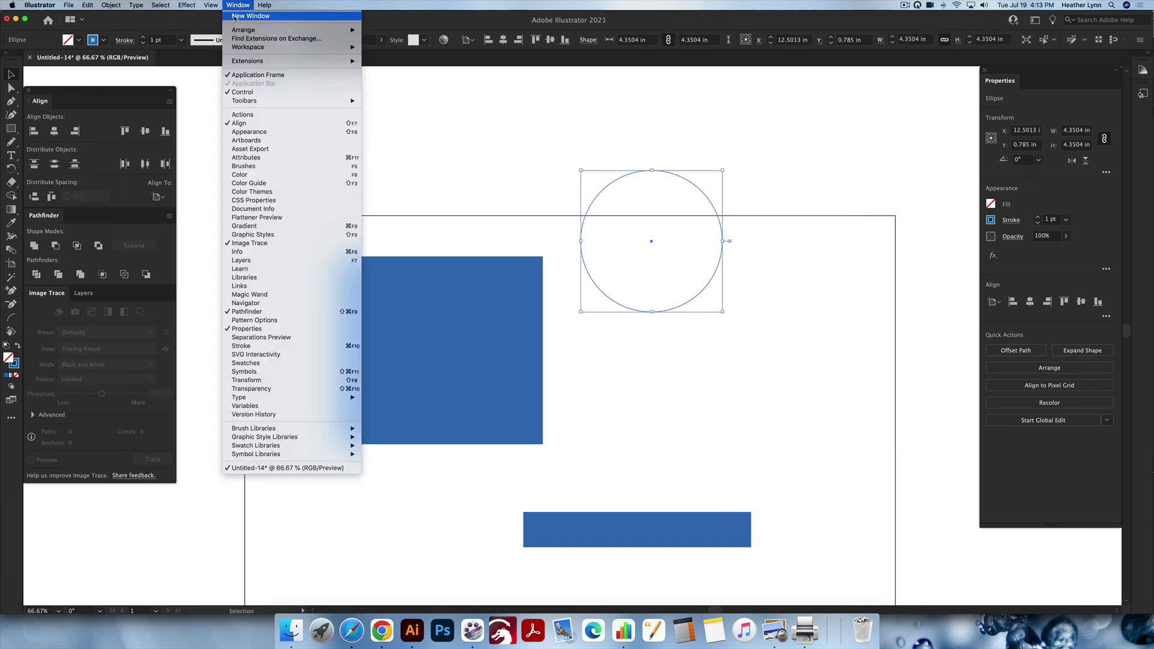
Dismiss the Window menu without choosing anything and scroll down the canvas
left_click(468, 137)
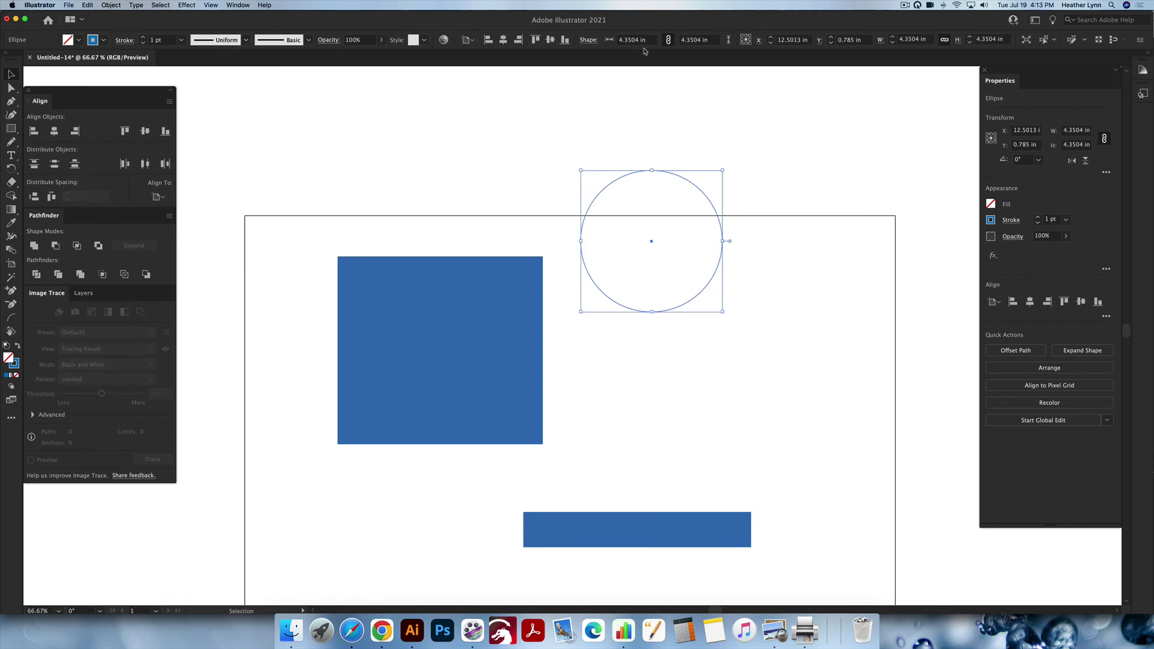
scroll(878, 299, "down", 3)
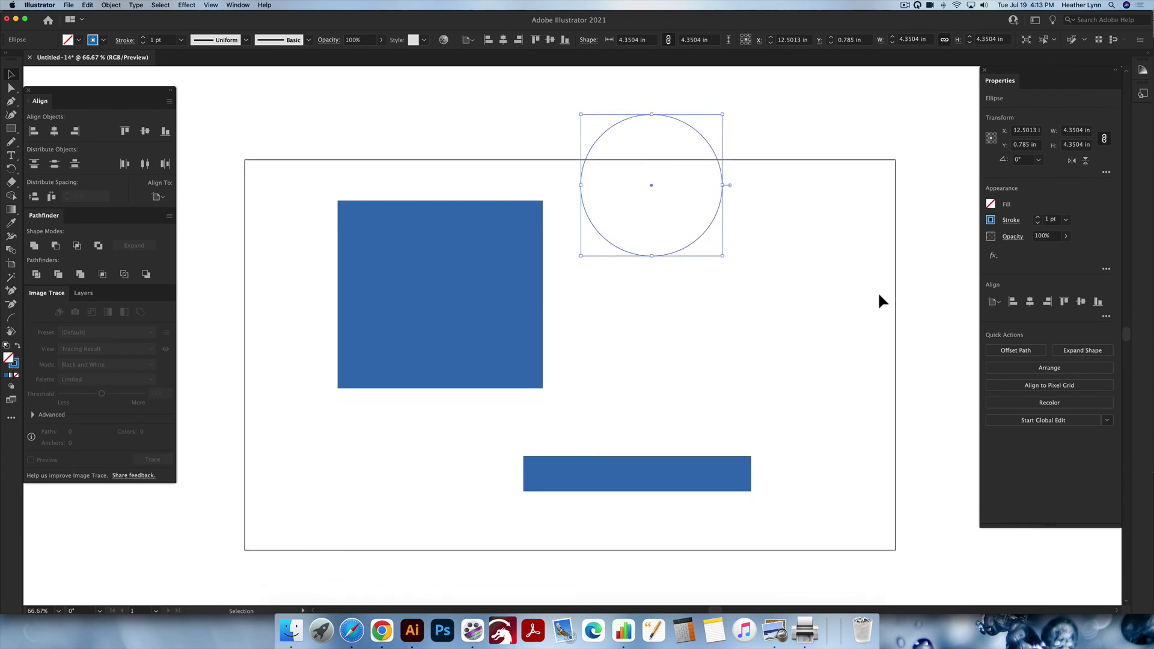
scroll(879, 299, "down", 1)
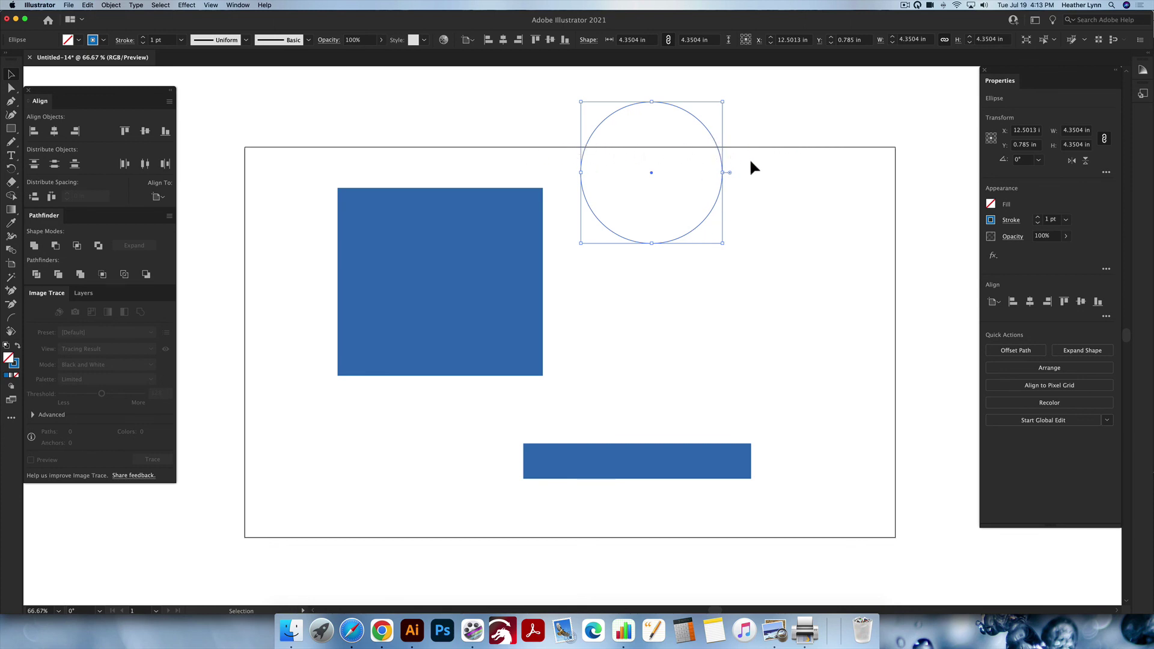
Return to the Selection tool, deselect the circle, then briefly toggle Direct Selection with Cmd
key("a")
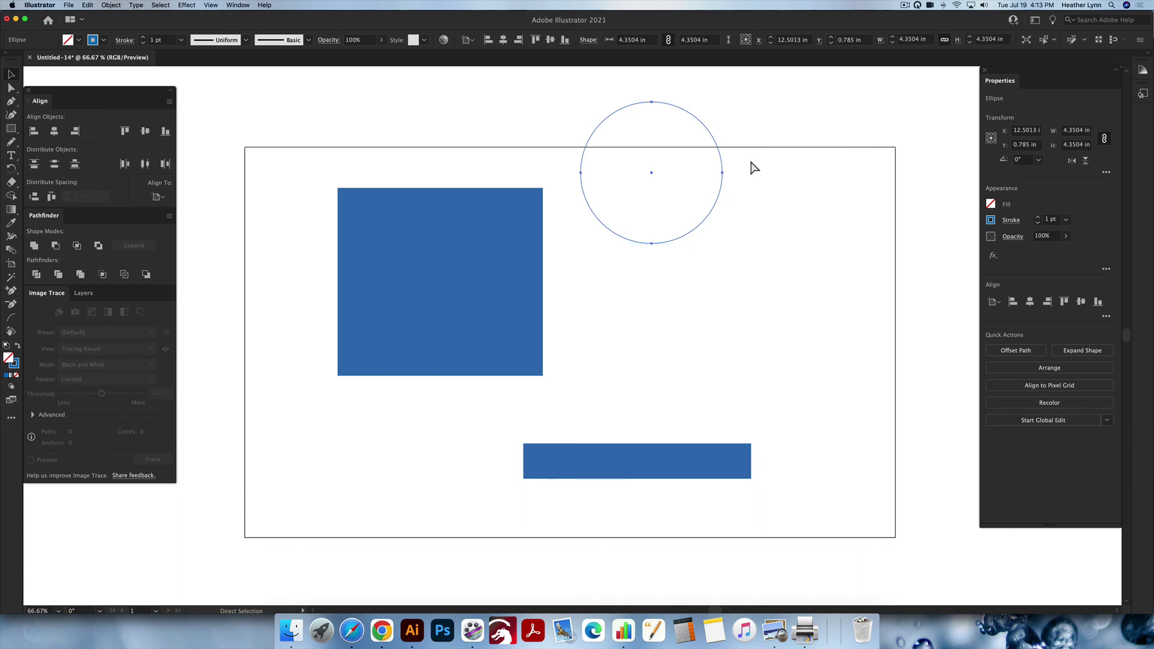
key("v")
left_click(800, 265)
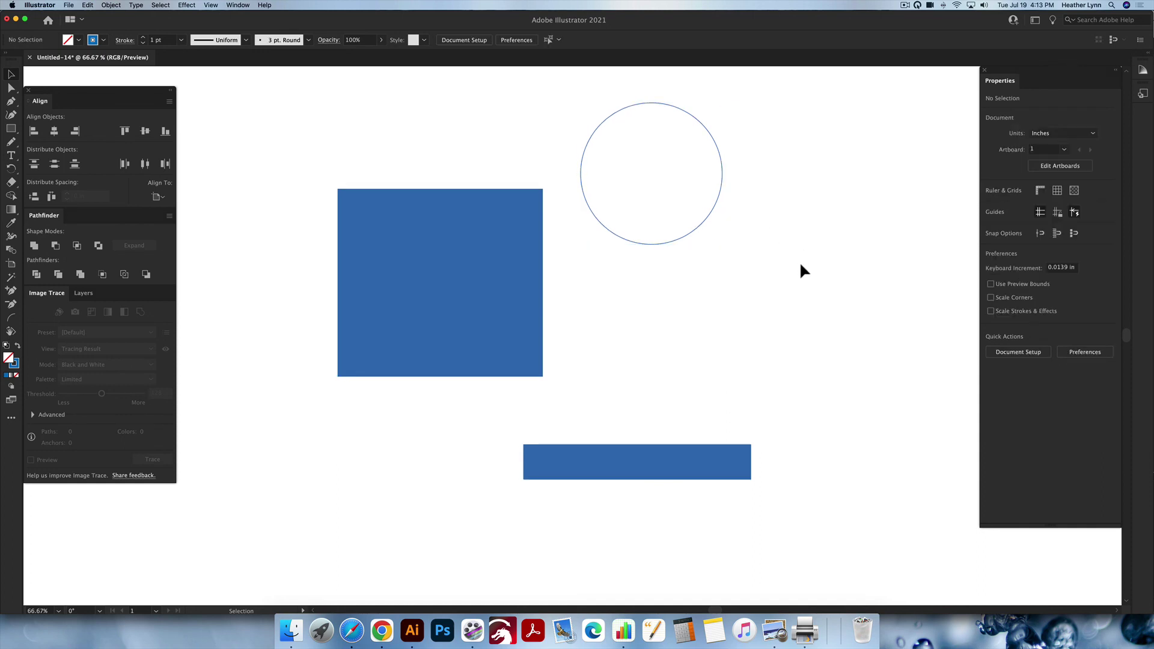
key("super")
key("super+shift+h")
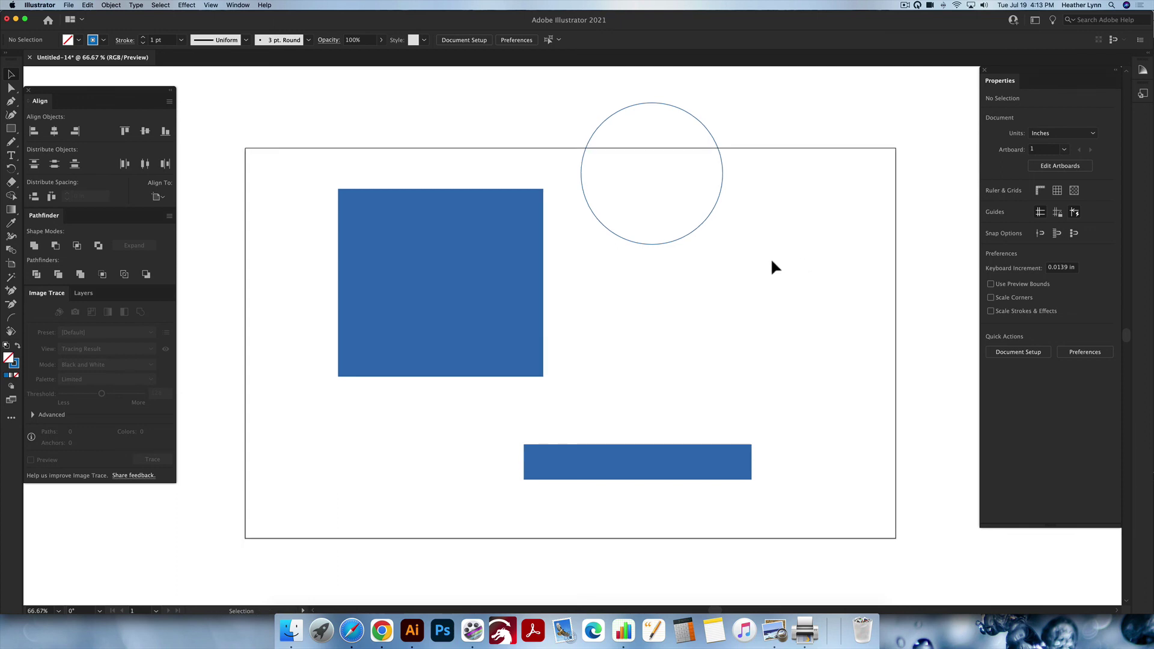